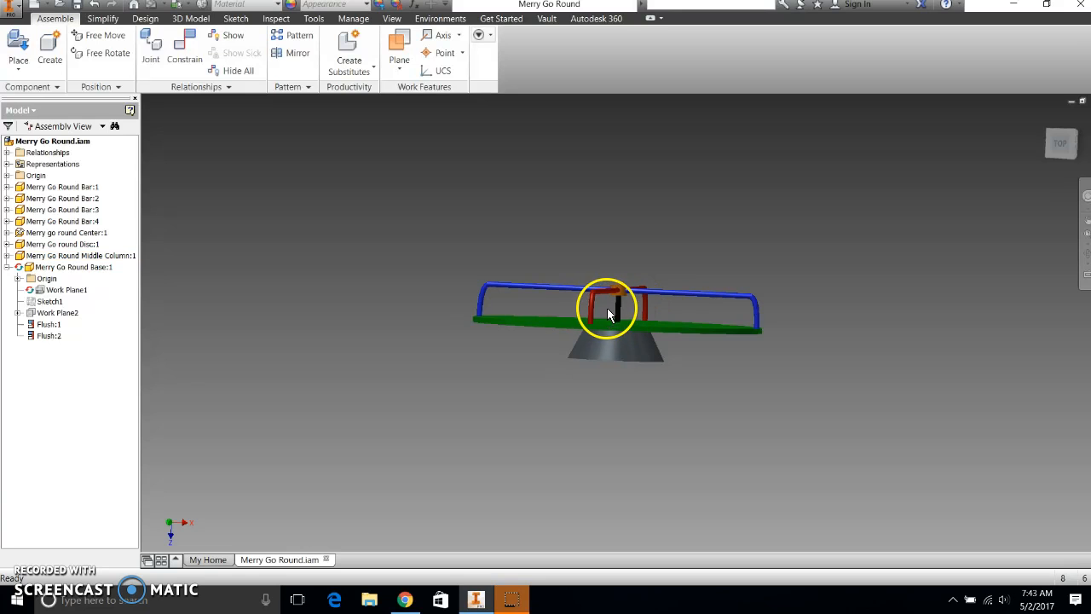
Orbit the merry-go-round to an elevated oblique angle showing the top of the green disc.
{"action": "mouse_move", "coordinate": [609, 312]}
{"action": "middle_mouse_down", "text": "shift"}
{"action": "mouse_move", "coordinate": [682, 294]}
{"action": "mouse_move", "coordinate": [782, 304]}
{"action": "middle_mouse_up", "text": "shift"}
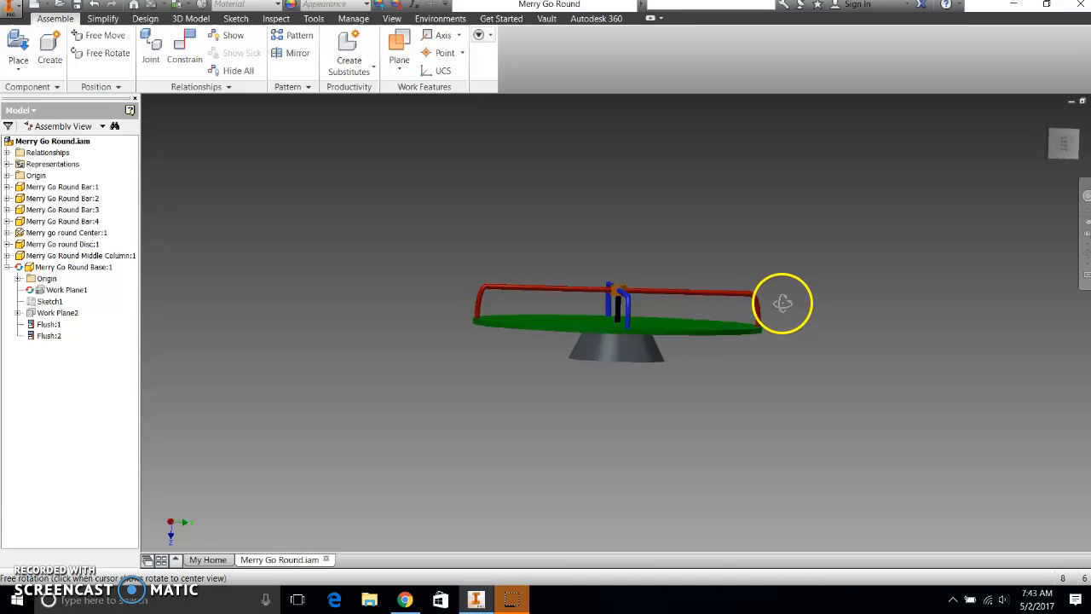
{"action": "mouse_move", "coordinate": [783, 303]}
{"action": "left_mouse_down"}
{"action": "mouse_move", "coordinate": [740, 300]}
{"action": "mouse_move", "coordinate": [697, 324]}
{"action": "mouse_move", "coordinate": [633, 314]}
{"action": "mouse_move", "coordinate": [729, 351]}
{"action": "left_mouse_up"}
{"action": "key", "text": "Escape"}
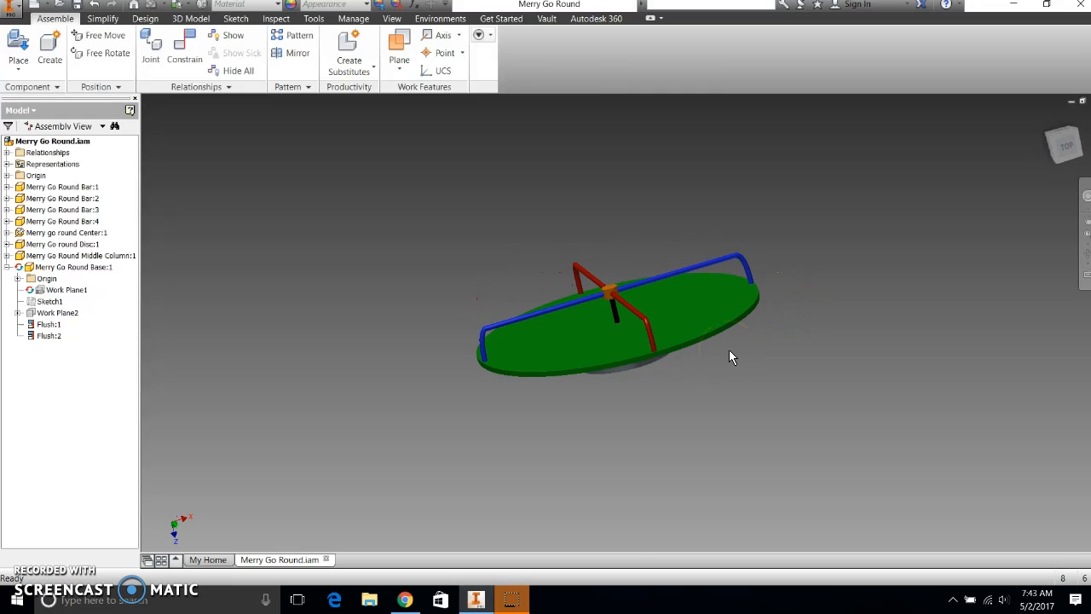
{"action": "left_click", "coordinate": [14, 10]}
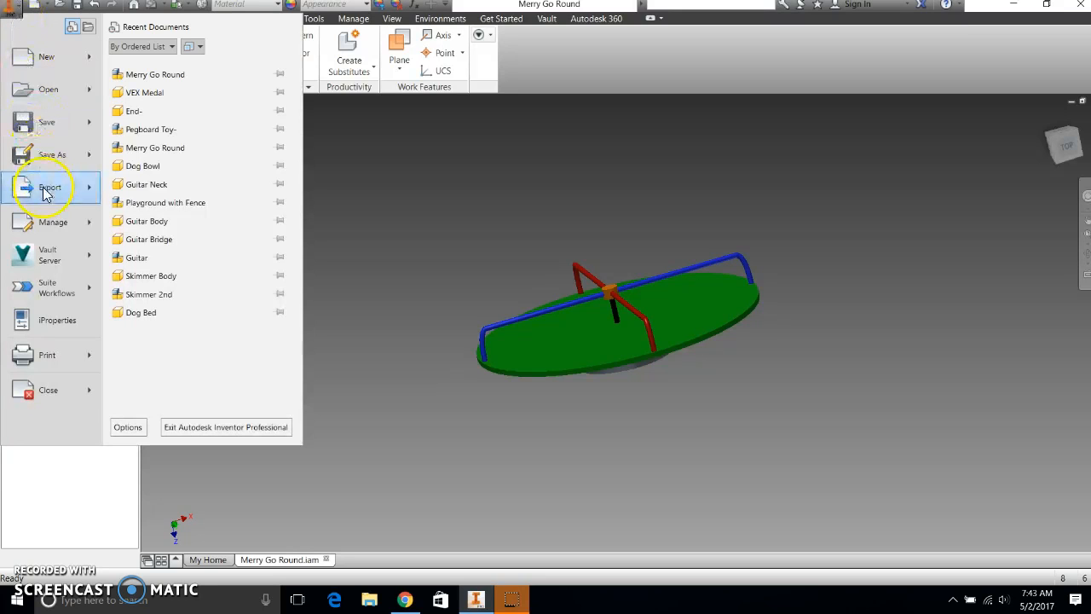
{"action": "mouse_move", "coordinate": [50, 187]}
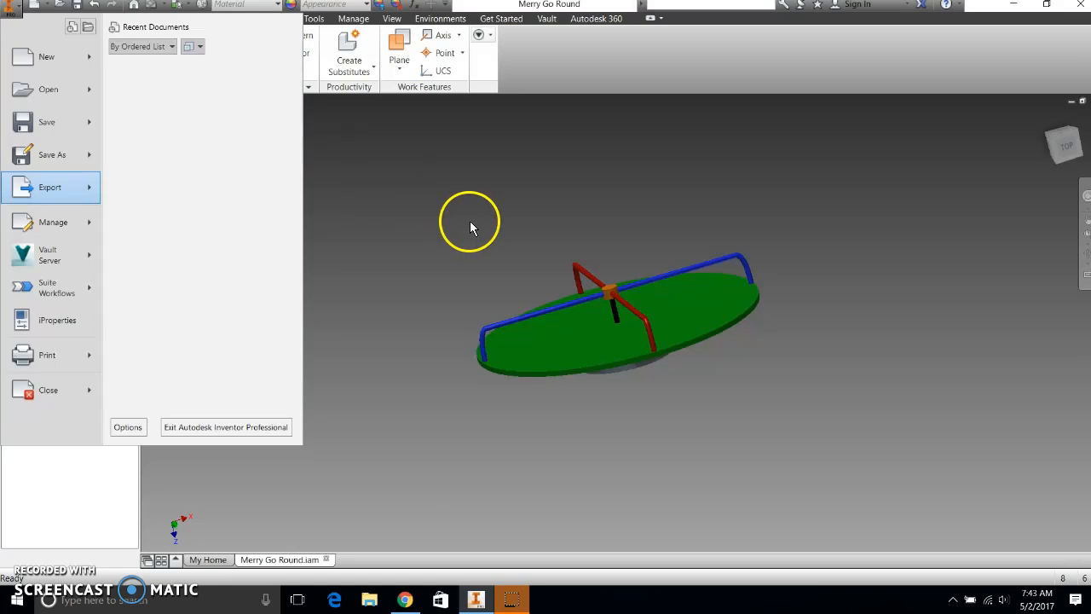
{"action": "left_click", "coordinate": [469, 221]}
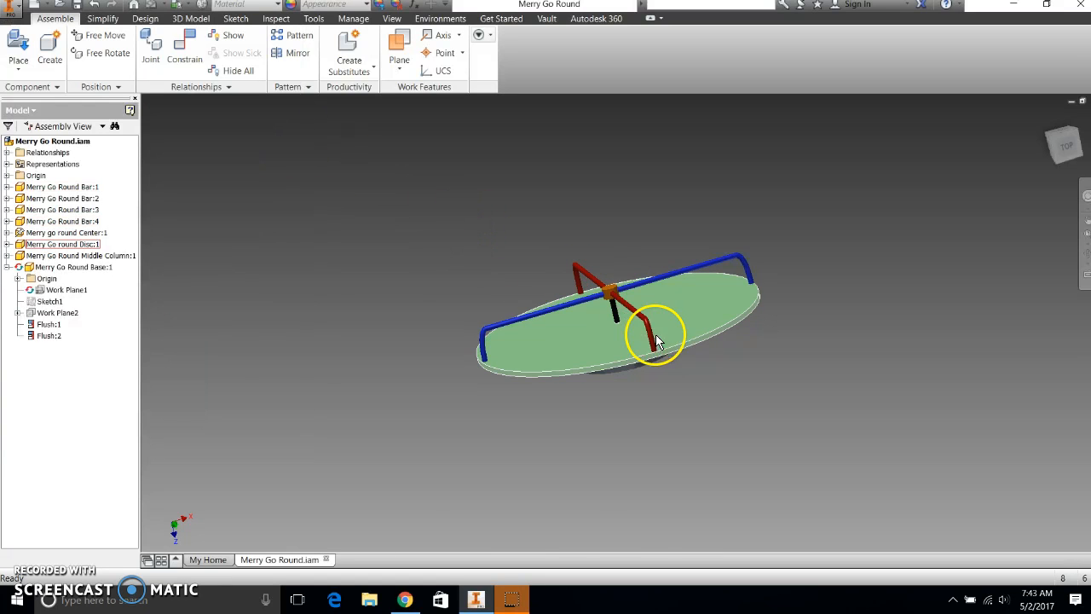
Pan and orbit until the assembly fills the view from a raised side angle, then clear the selection.
{"action": "left_click_drag", "start_coordinate": [656, 341], "coordinate": [674, 309]}
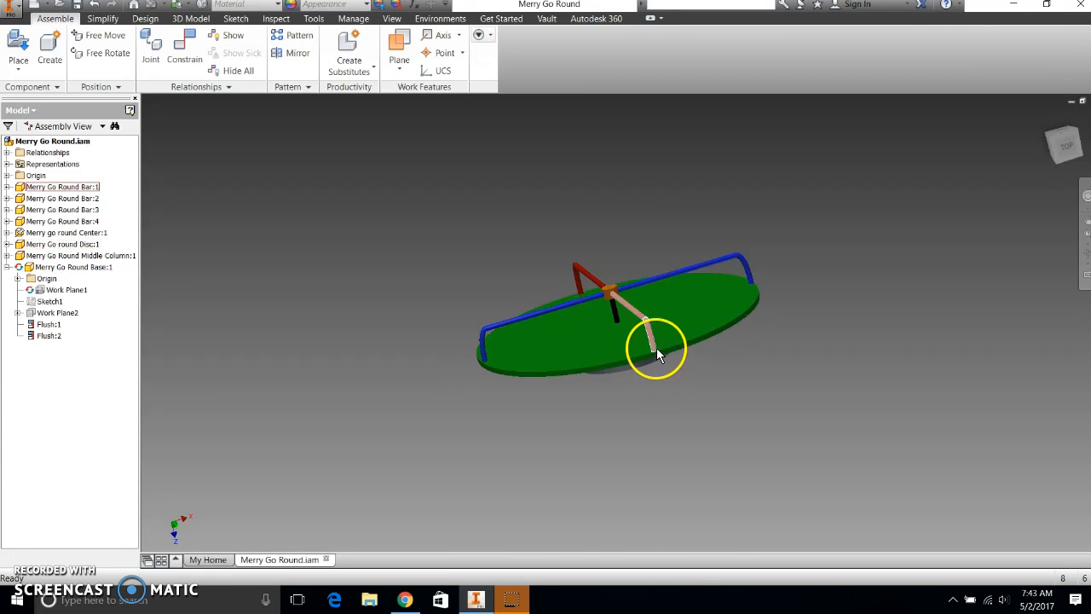
{"action": "middle_click_drag", "start_coordinate": [659, 353], "coordinate": [639, 345]}
{"action": "mouse_move", "coordinate": [620, 395]}
{"action": "middle_mouse_down", "text": "shift"}
{"action": "mouse_move", "coordinate": [630, 401]}
{"action": "mouse_move", "coordinate": [645, 320]}
{"action": "middle_mouse_up", "text": "shift"}
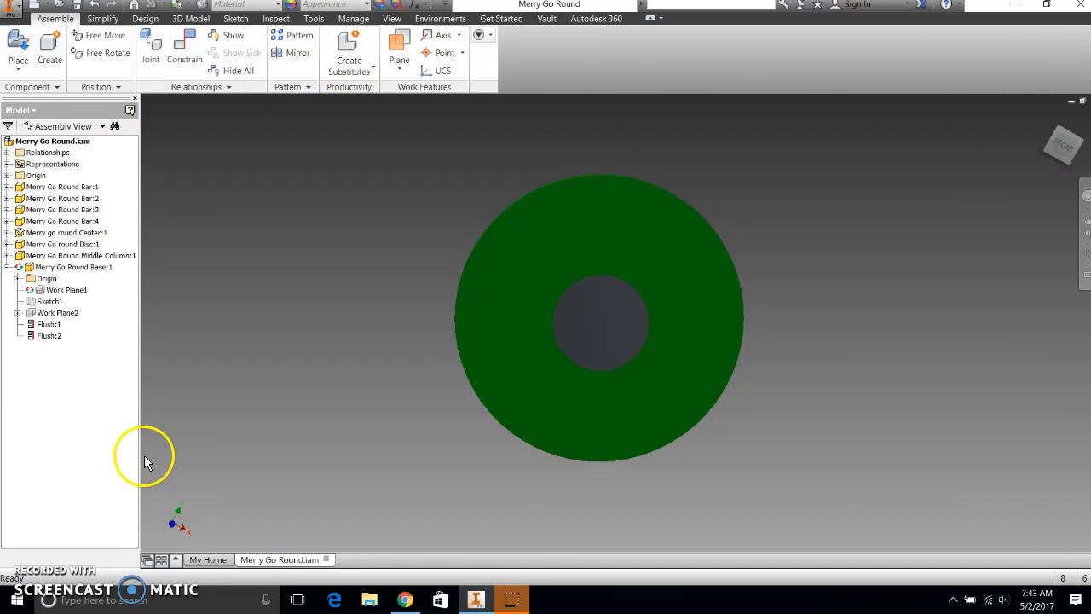
{"action": "left_click", "coordinate": [617, 340]}
{"action": "mouse_move", "coordinate": [616, 339]}
{"action": "middle_mouse_down", "text": "shift"}
{"action": "mouse_move", "coordinate": [523, 466]}
{"action": "mouse_move", "coordinate": [567, 433]}
{"action": "mouse_move", "coordinate": [435, 439]}
{"action": "mouse_move", "coordinate": [507, 450]}
{"action": "mouse_move", "coordinate": [334, 300]}
{"action": "mouse_move", "coordinate": [284, 215]}
{"action": "mouse_move", "coordinate": [269, 229]}
{"action": "middle_mouse_up", "text": "shift"}
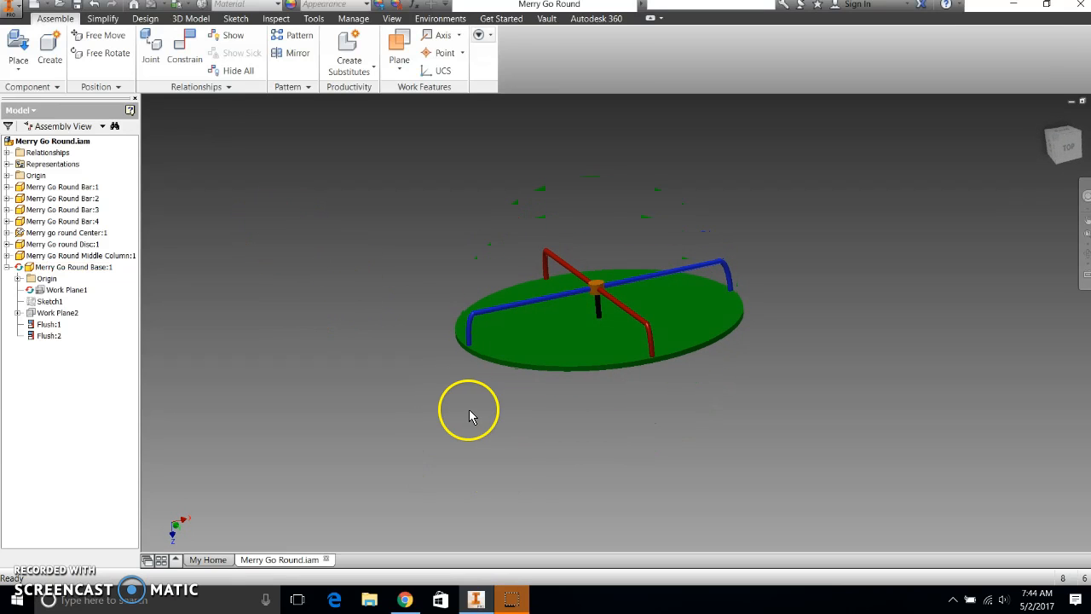
{"action": "mouse_move", "coordinate": [499, 377]}
{"action": "middle_mouse_down", "text": "shift"}
{"action": "mouse_move", "coordinate": [526, 371]}
{"action": "mouse_move", "coordinate": [486, 353]}
{"action": "mouse_move", "coordinate": [405, 367]}
{"action": "mouse_move", "coordinate": [495, 387]}
{"action": "middle_mouse_up", "text": "shift"}
{"action": "scroll", "coordinate": [530, 380], "scroll_direction": "down", "scroll_amount": 2}
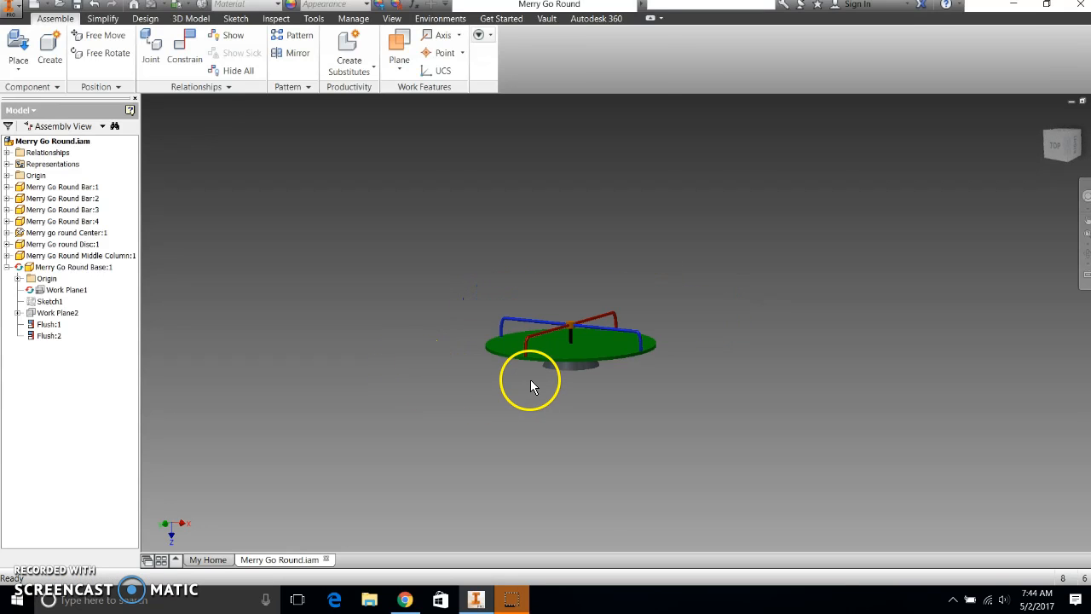
{"action": "scroll", "coordinate": [530, 379], "scroll_direction": "up", "scroll_amount": 5}
{"action": "scroll", "coordinate": [634, 377], "scroll_direction": "up", "scroll_amount": 2}
{"action": "scroll", "coordinate": [634, 377], "scroll_direction": "down", "scroll_amount": 3}
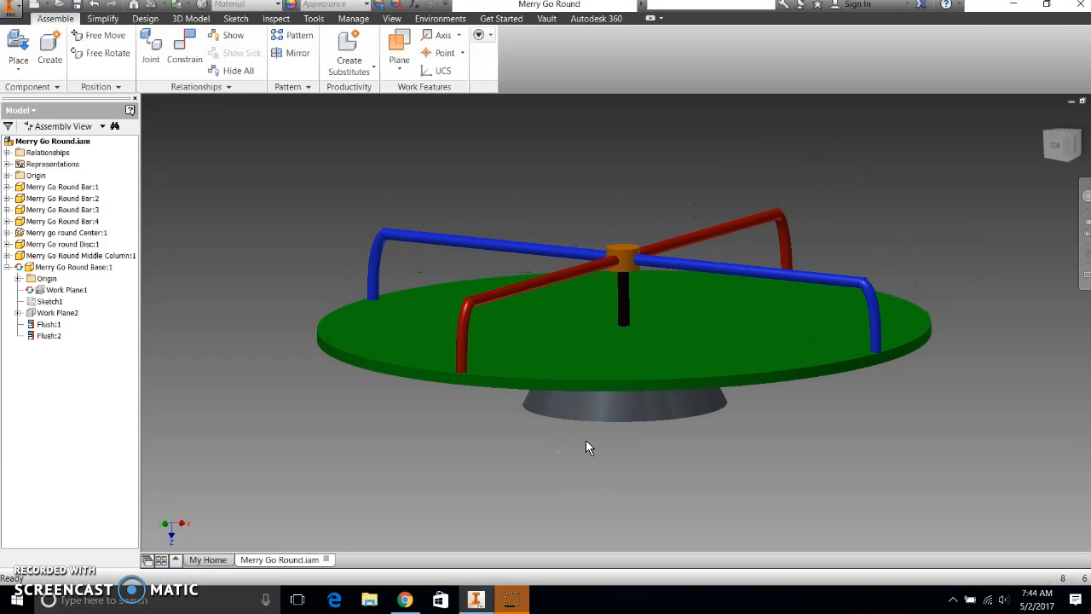
{"action": "left_click", "coordinate": [606, 340]}
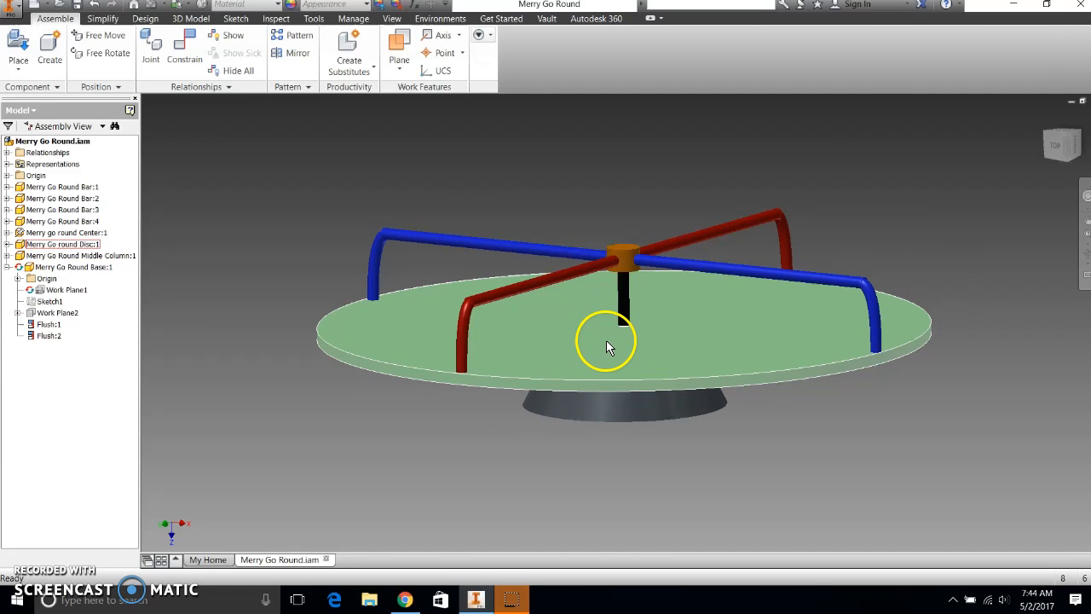
{"action": "key", "text": "Escape"}
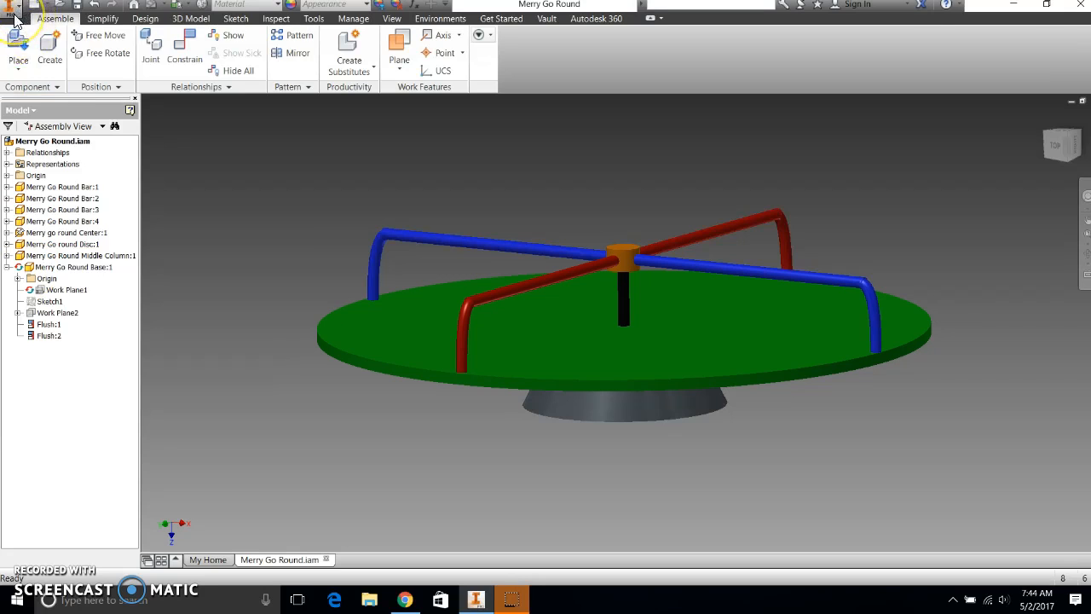
Start an image export of the assembled view with JPEG as the file type.
{"action": "left_click", "coordinate": [13, 9]}
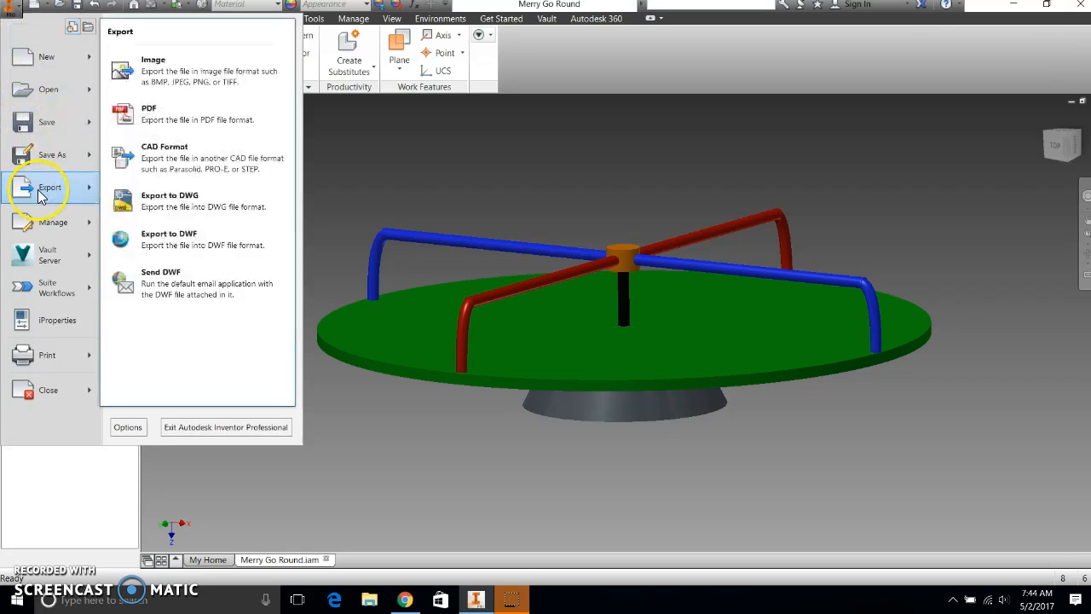
{"action": "left_click", "coordinate": [201, 70]}
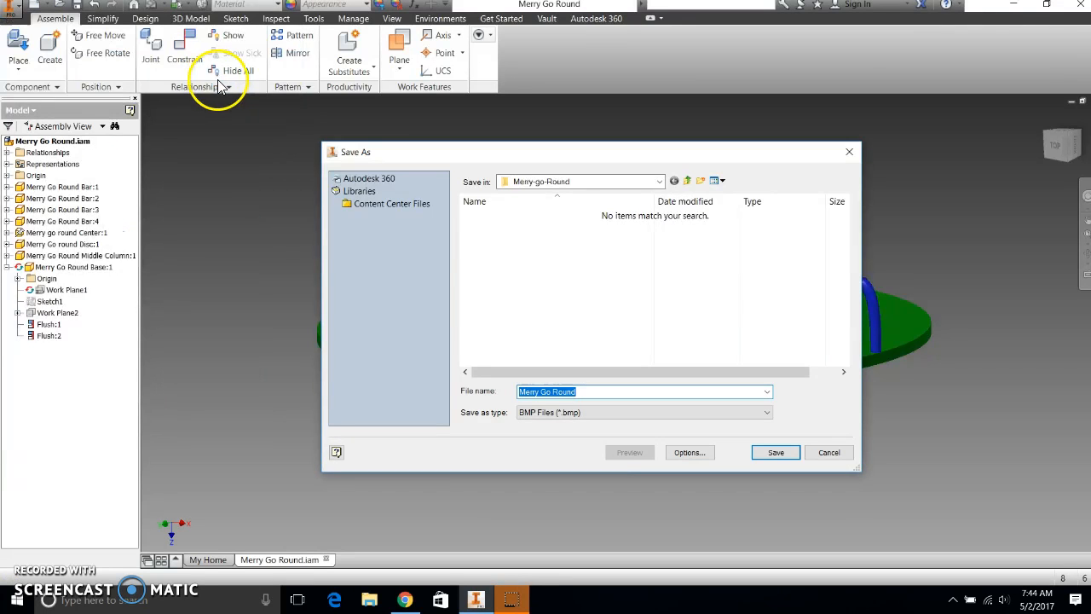
{"action": "left_click", "coordinate": [558, 413]}
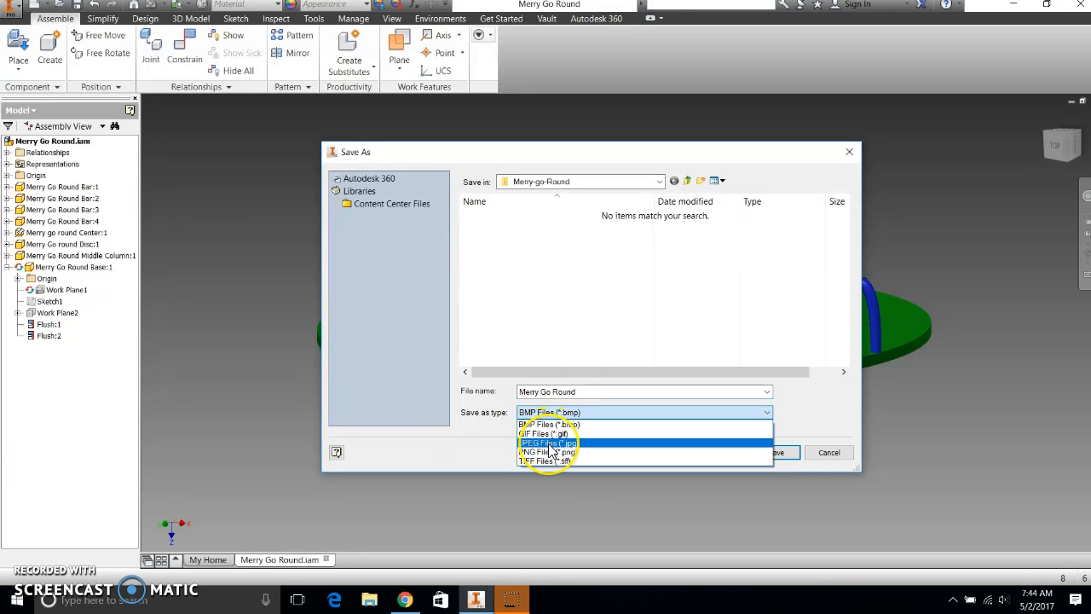
{"action": "left_click", "coordinate": [552, 443]}
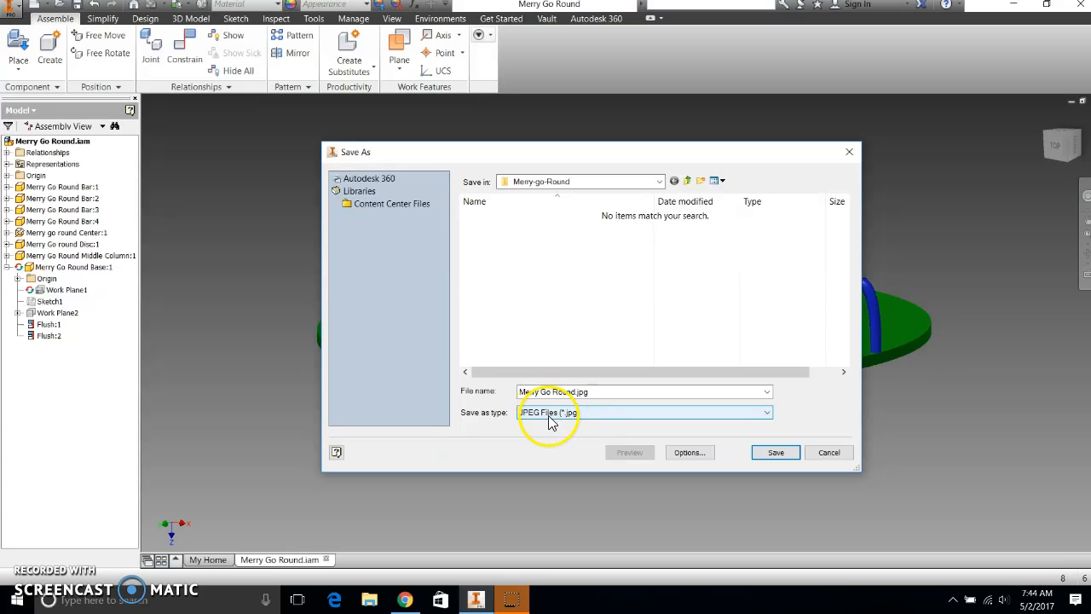
Save the image to the Desktop as Merry Go Round.jpg.
{"action": "left_click", "coordinate": [554, 181]}
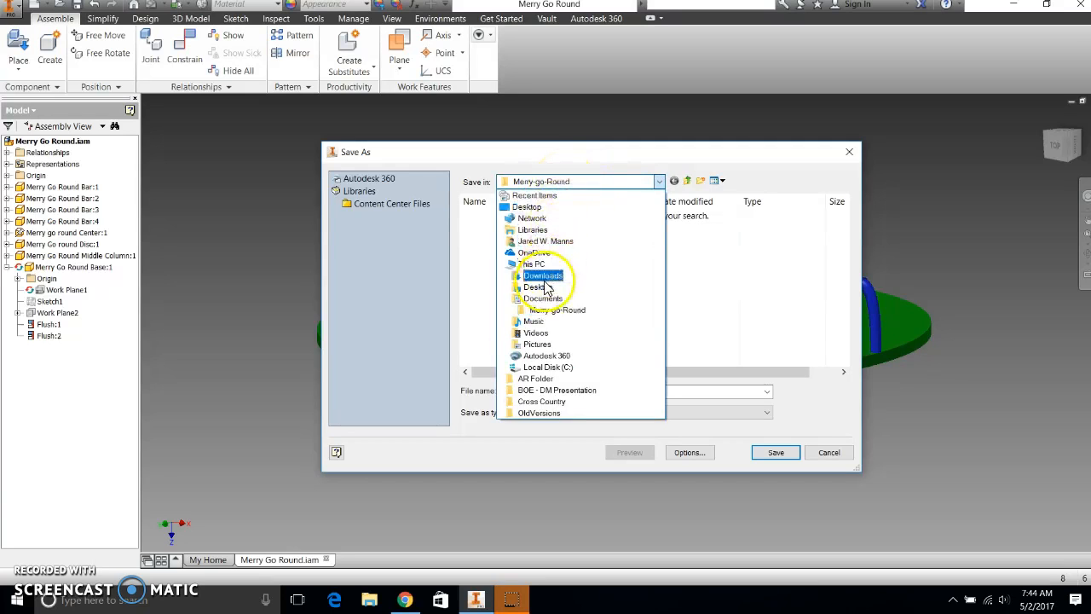
{"action": "left_click", "coordinate": [538, 287]}
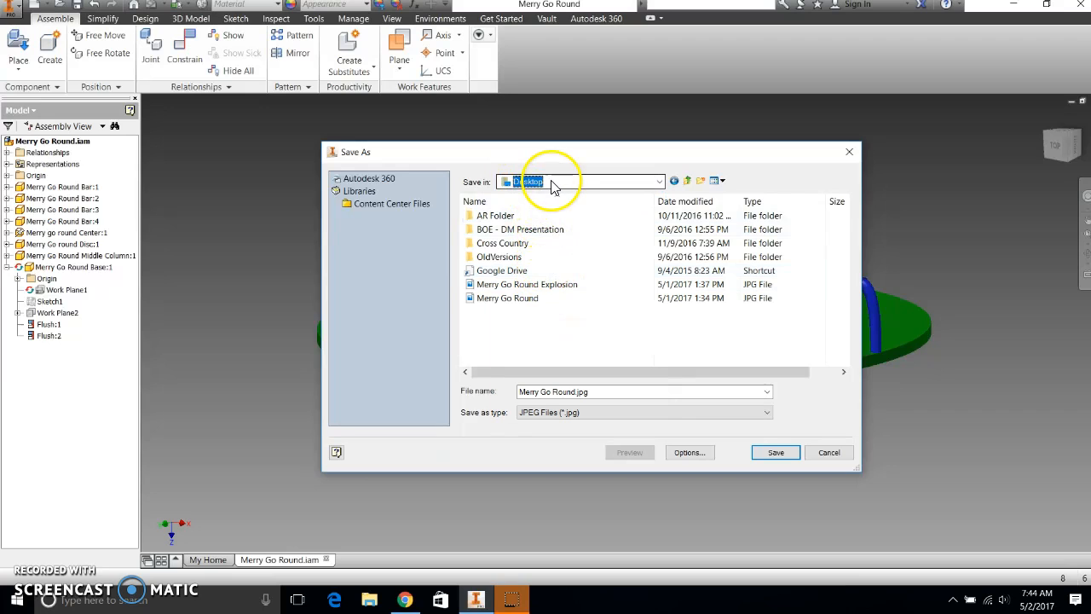
{"action": "left_click", "coordinate": [590, 392]}
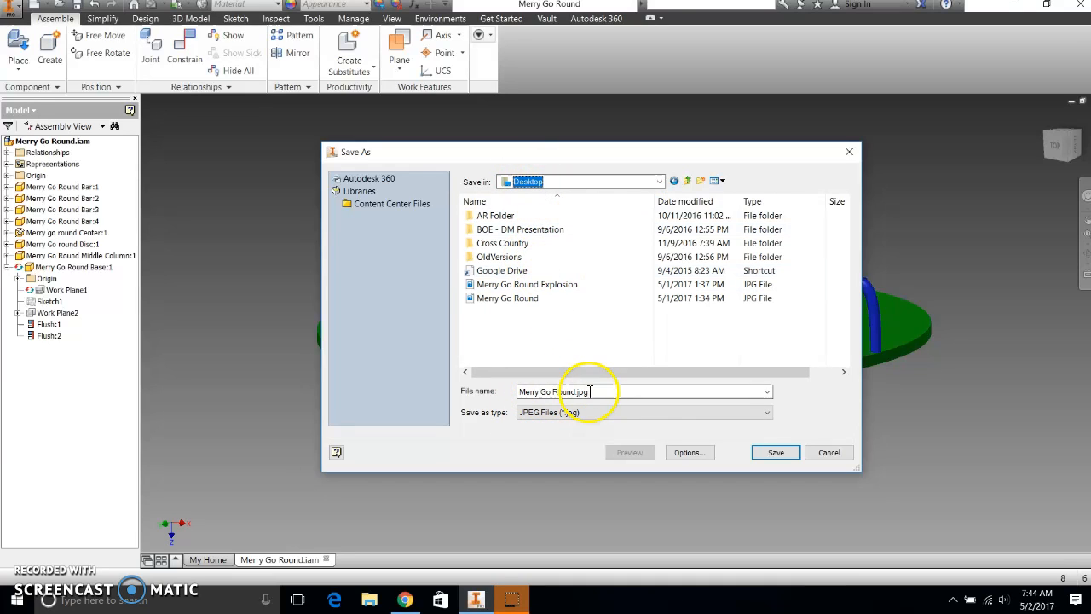
{"action": "left_click", "coordinate": [776, 453]}
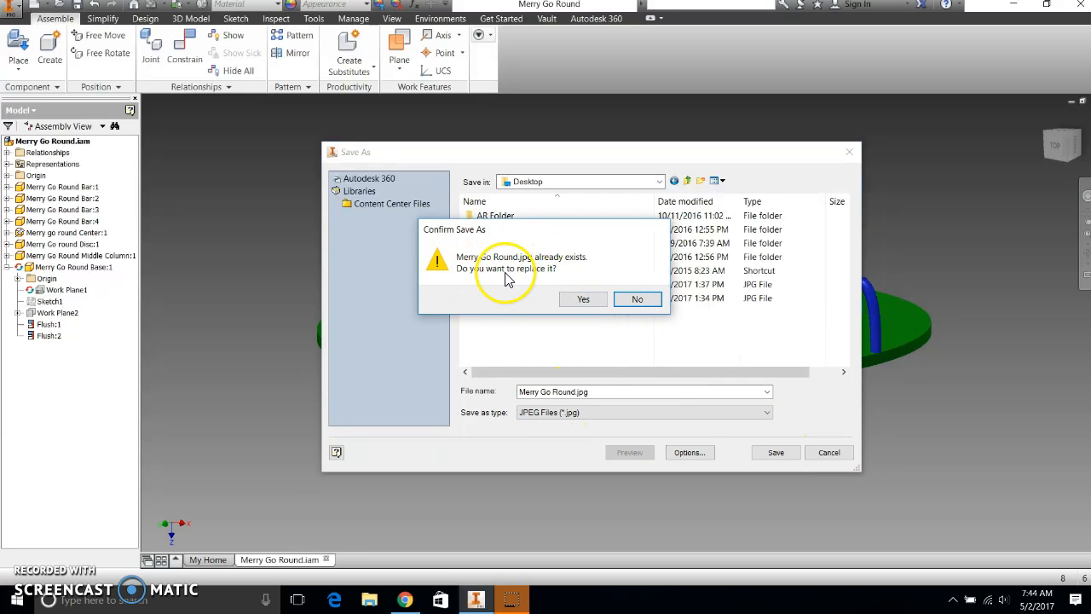
Confirm replacing Merry Go Round.jpg, preview it in Windows Photos from the desktop, and close the viewer.
{"action": "left_click", "coordinate": [583, 298]}
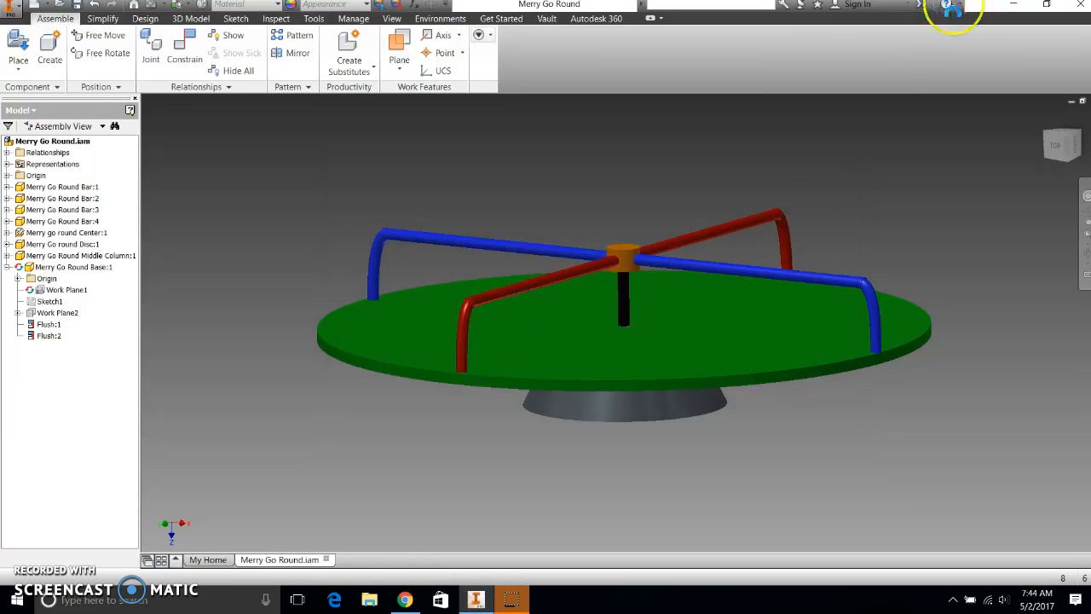
{"action": "left_click", "coordinate": [1014, 5]}
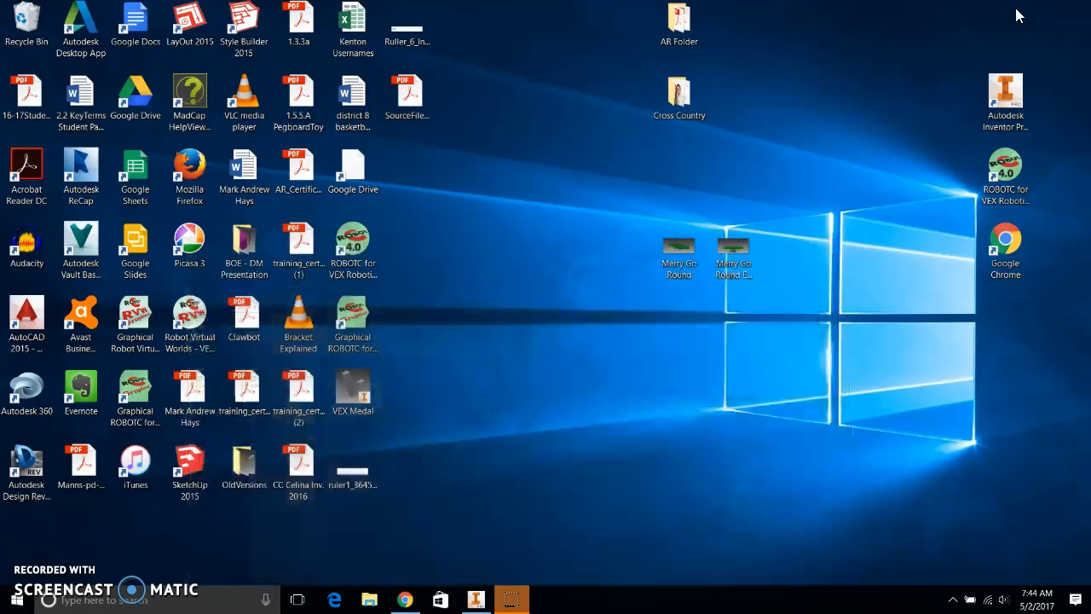
{"action": "left_click", "coordinate": [681, 249]}
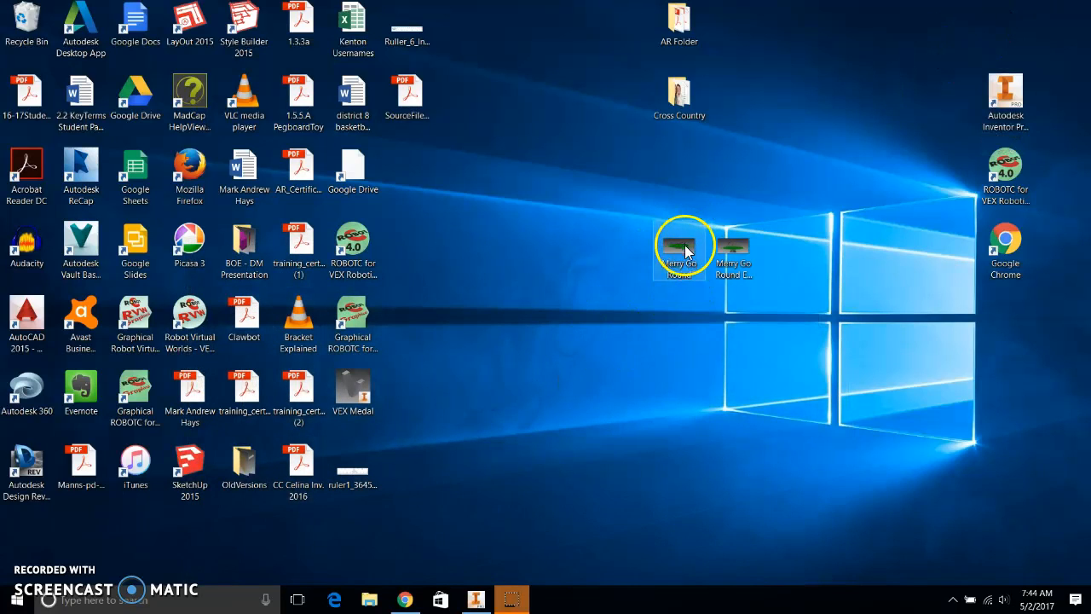
{"action": "double_click", "coordinate": [686, 249]}
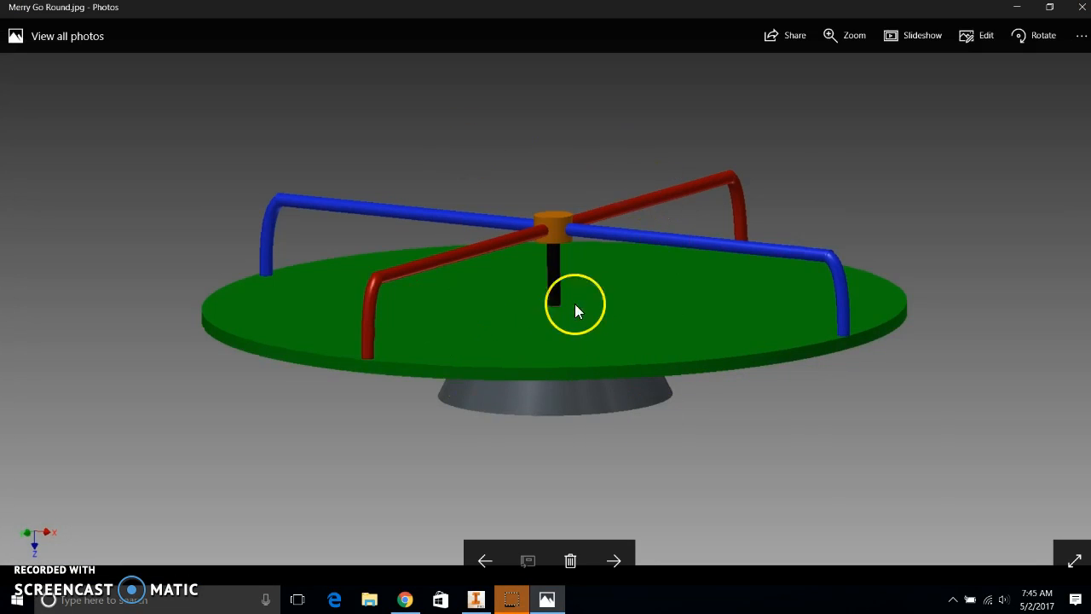
{"action": "left_click", "coordinate": [1081, 9]}
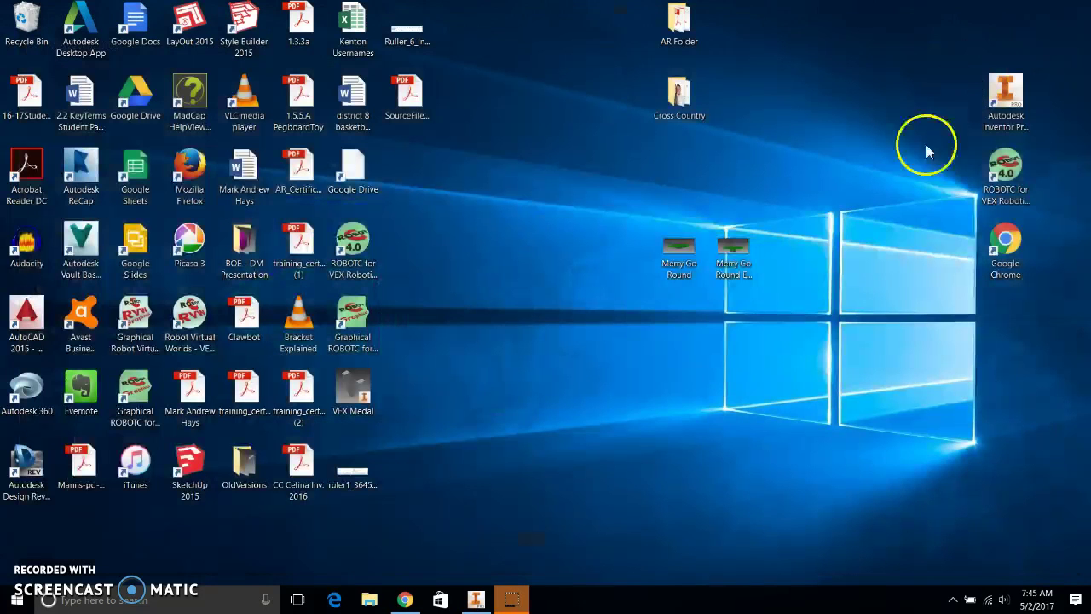
Restore Inventor and create a new Presentation document.
{"action": "left_click", "coordinate": [496, 597]}
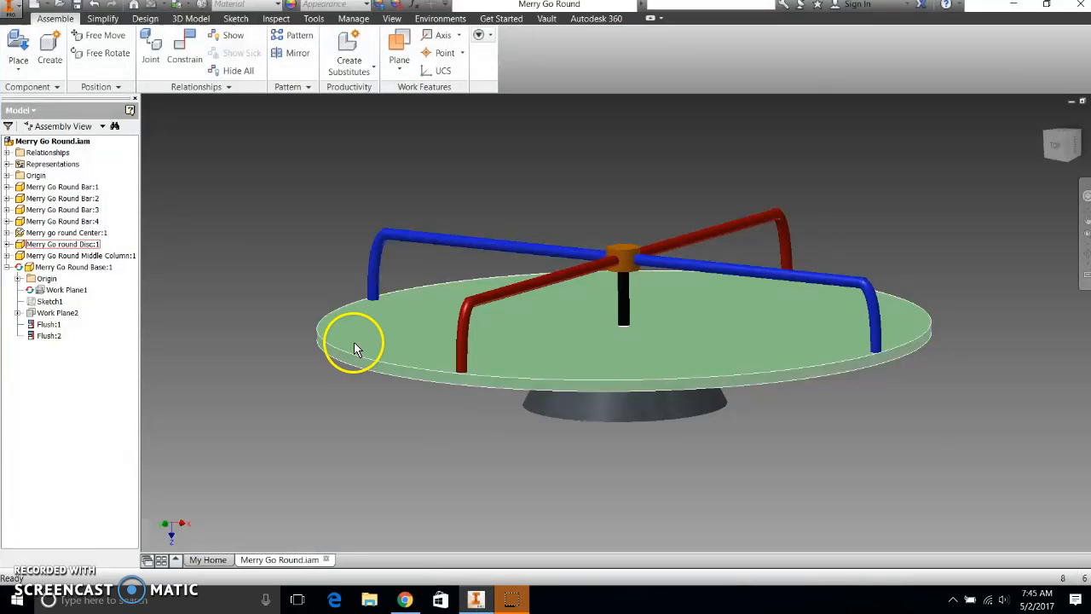
{"action": "left_click", "coordinate": [13, 17]}
{"action": "left_click", "coordinate": [46, 59]}
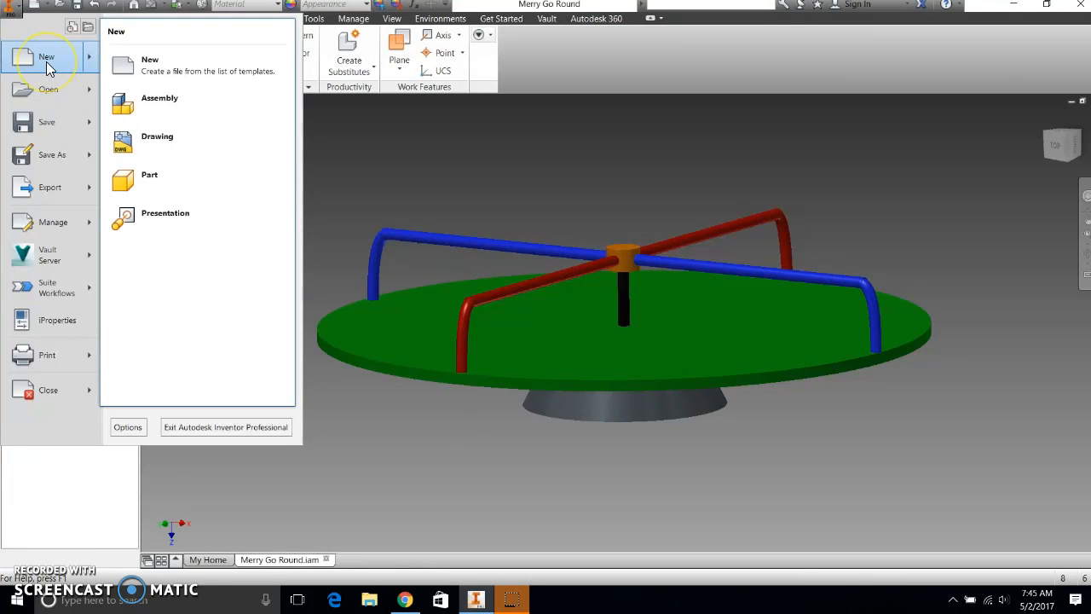
{"action": "left_click", "coordinate": [177, 214]}
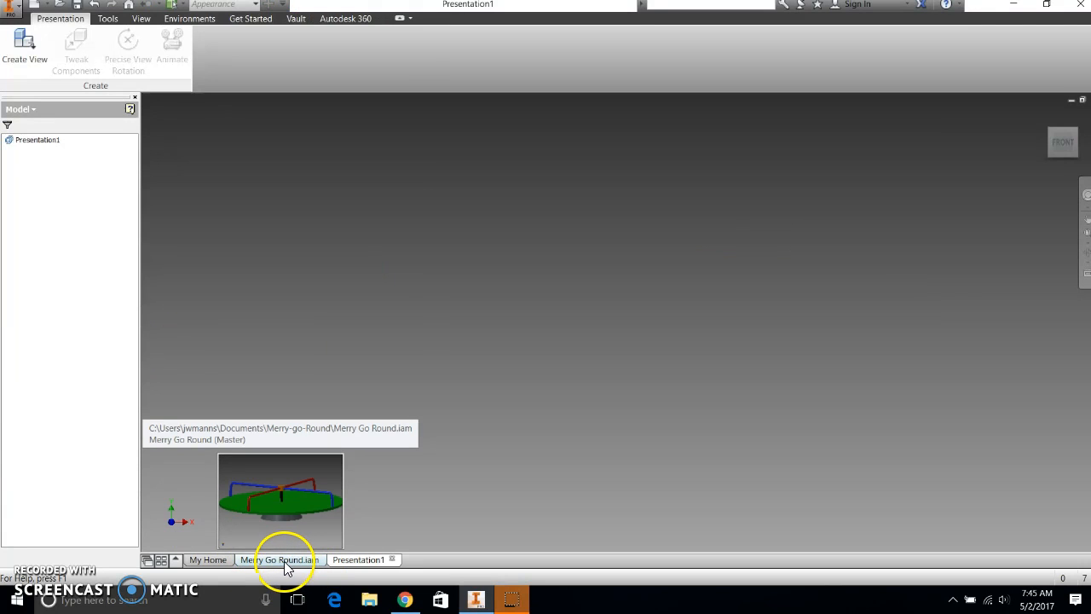
Create a view of the Merry Go Round assembly exploded automatically at distance 12 with trails.
{"action": "left_click", "coordinate": [37, 56]}
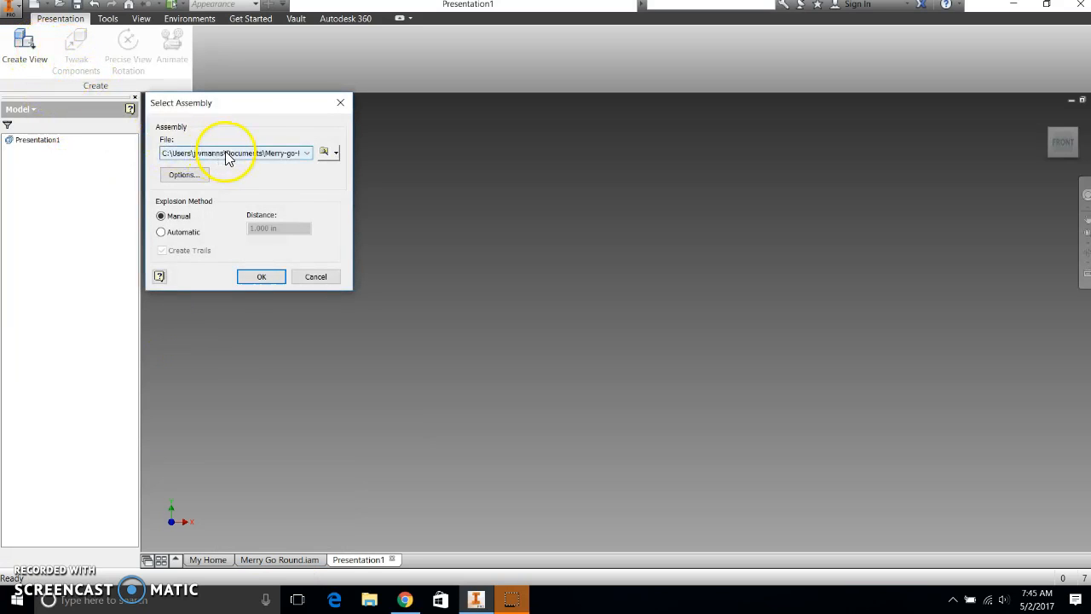
{"action": "left_click", "coordinate": [273, 154]}
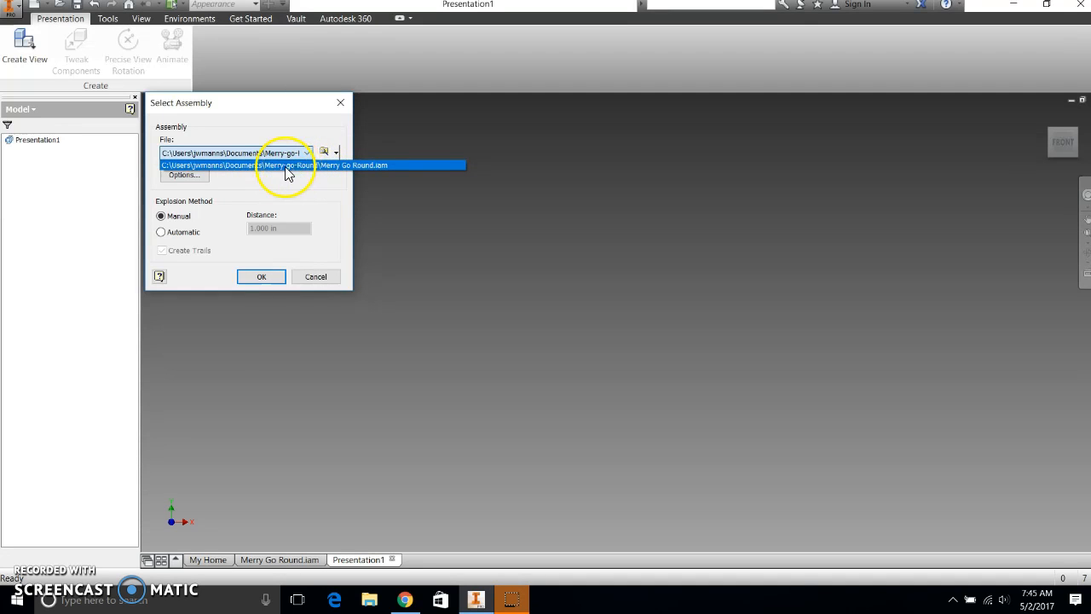
{"action": "left_click", "coordinate": [277, 143]}
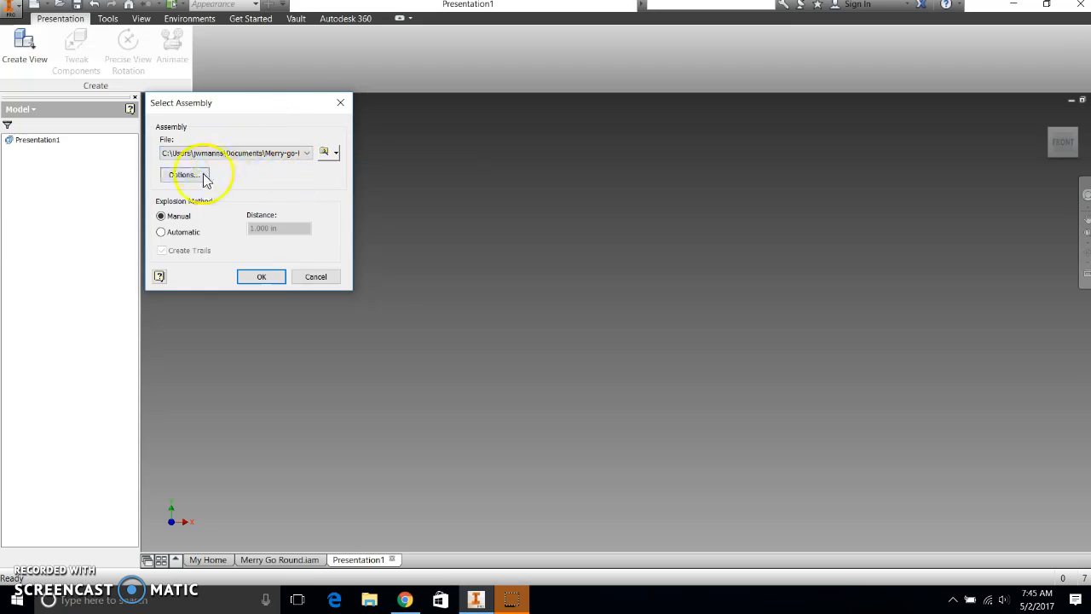
{"action": "left_click", "coordinate": [184, 232]}
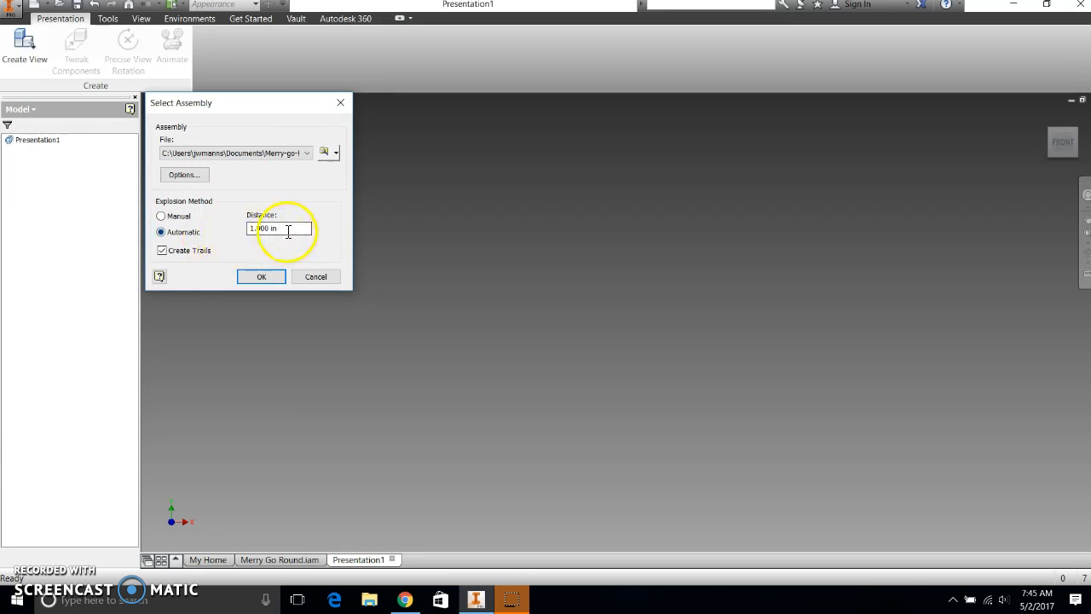
{"action": "left_click_drag", "start_coordinate": [289, 227], "coordinate": [252, 228]}
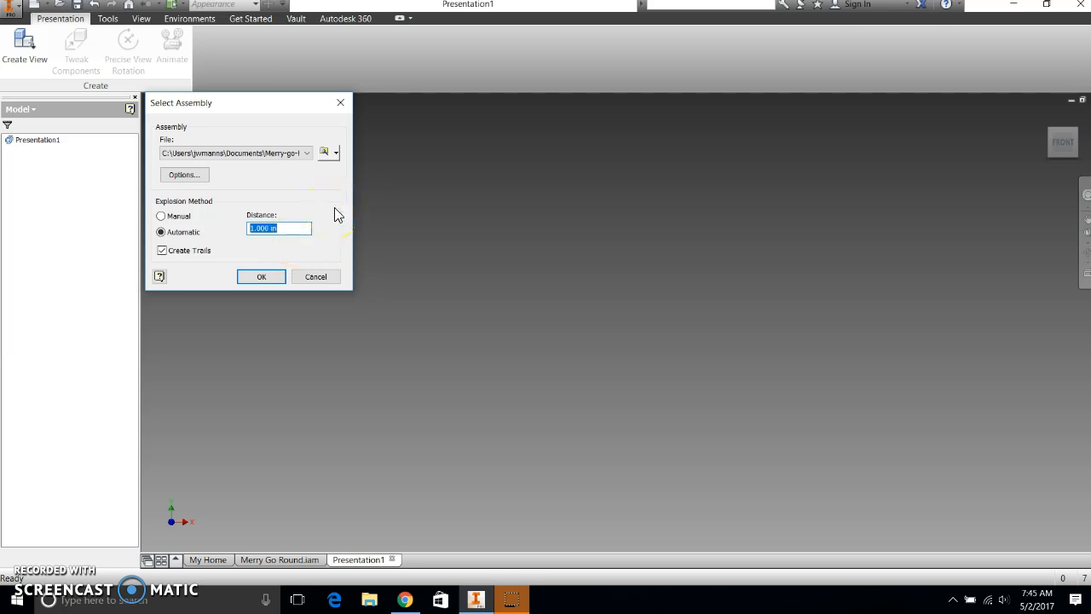
{"action": "type", "text": "1"}
{"action": "type", "text": "2"}
{"action": "left_click", "coordinate": [258, 277]}
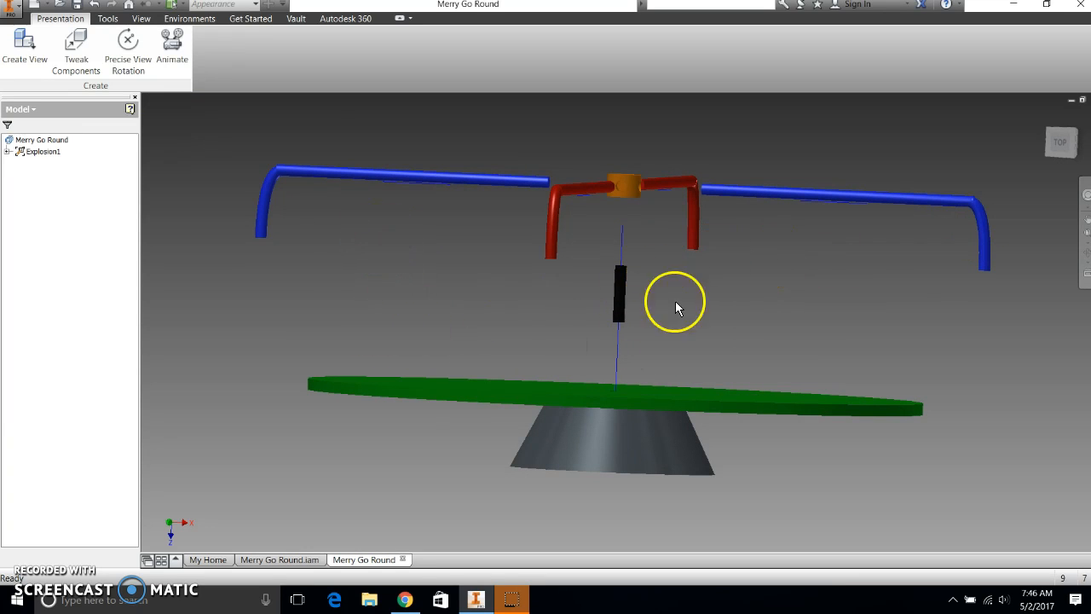
Select the black centre rod in the generated exploded view.
{"action": "left_click", "coordinate": [620, 256]}
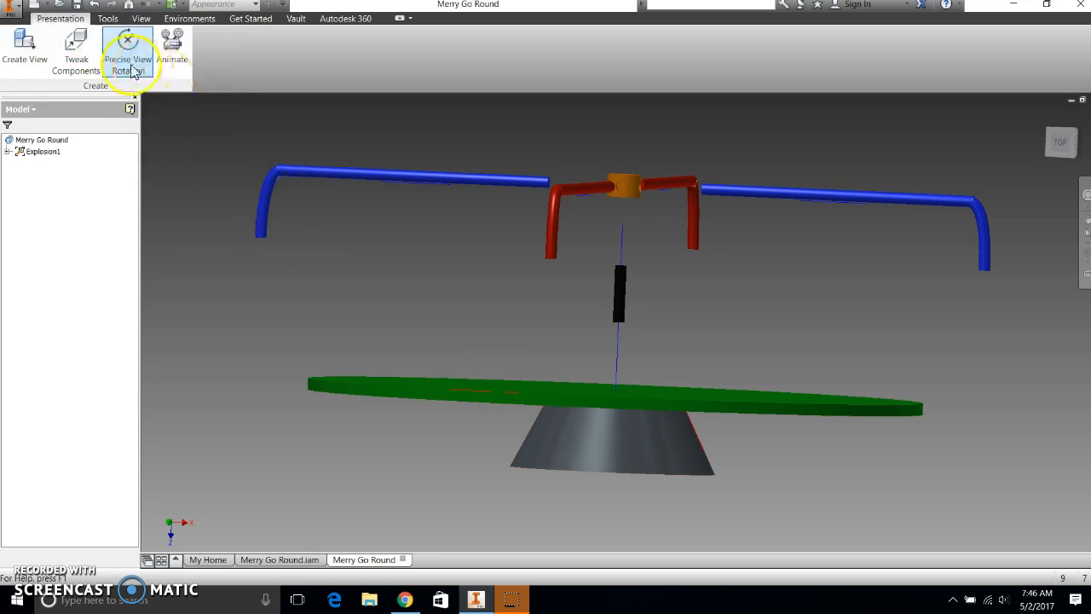
Tweak the grey cone base farther down below the green disc and view the result from higher.
{"action": "left_click", "coordinate": [78, 53]}
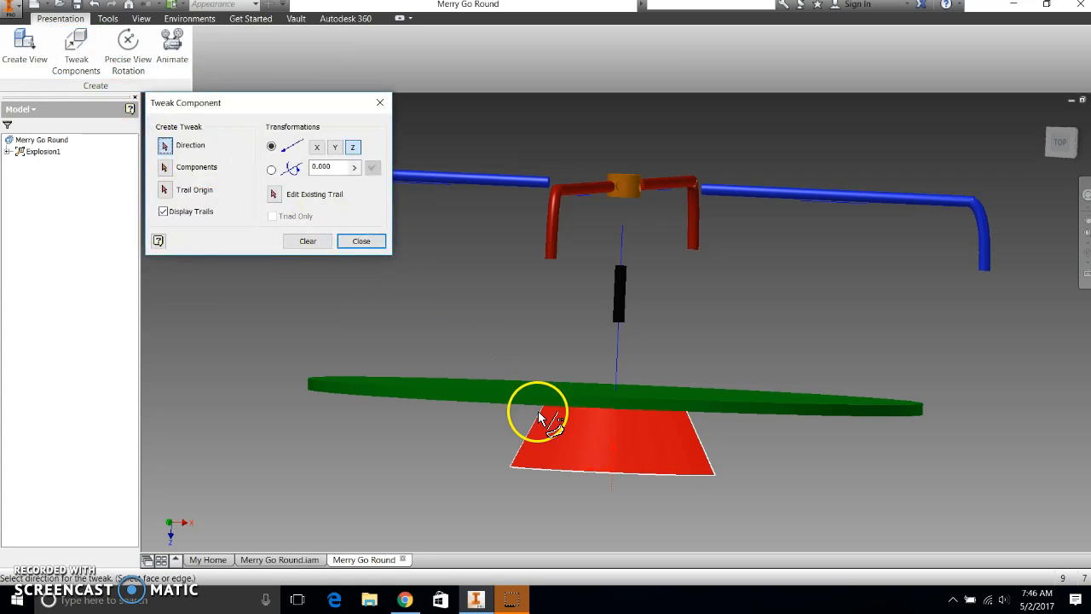
{"action": "left_click_drag", "start_coordinate": [611, 447], "coordinate": [603, 493]}
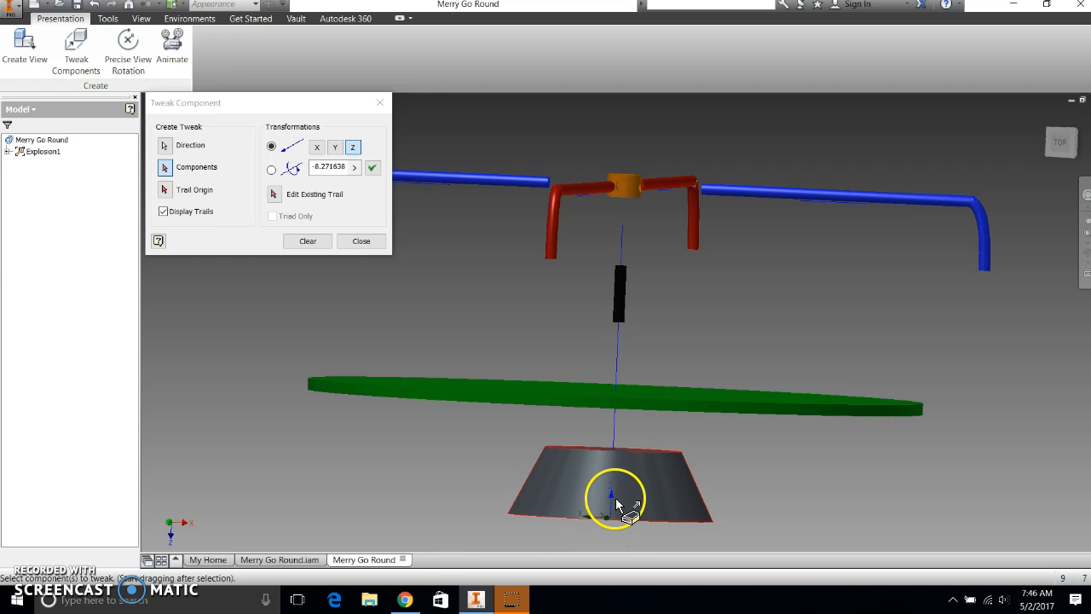
{"action": "left_click", "coordinate": [613, 497]}
{"action": "left_click_drag", "start_coordinate": [616, 501], "coordinate": [615, 479]}
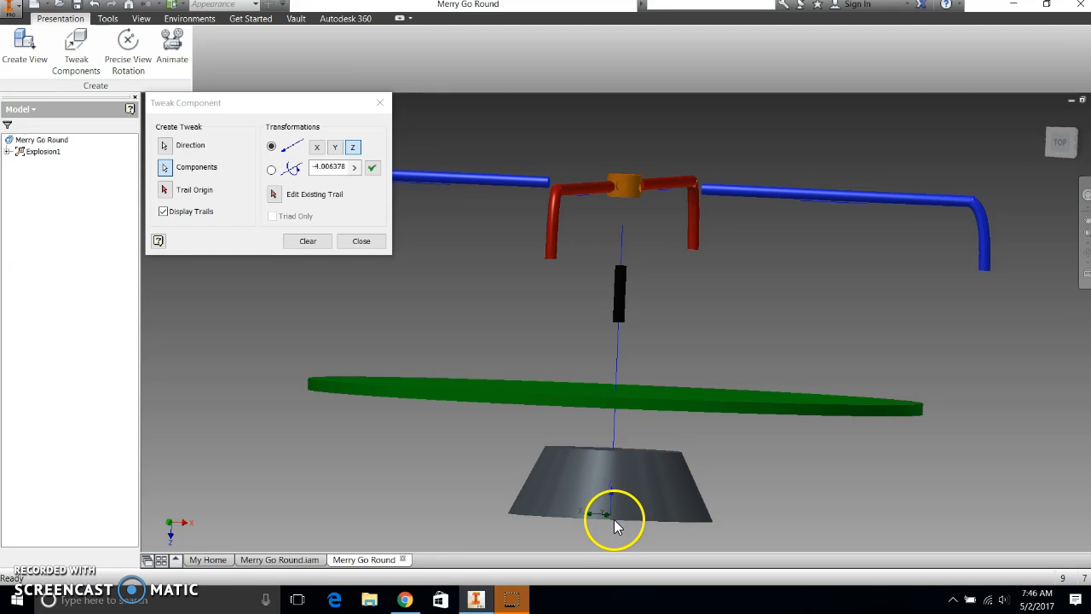
{"action": "left_click_drag", "start_coordinate": [613, 519], "coordinate": [627, 423]}
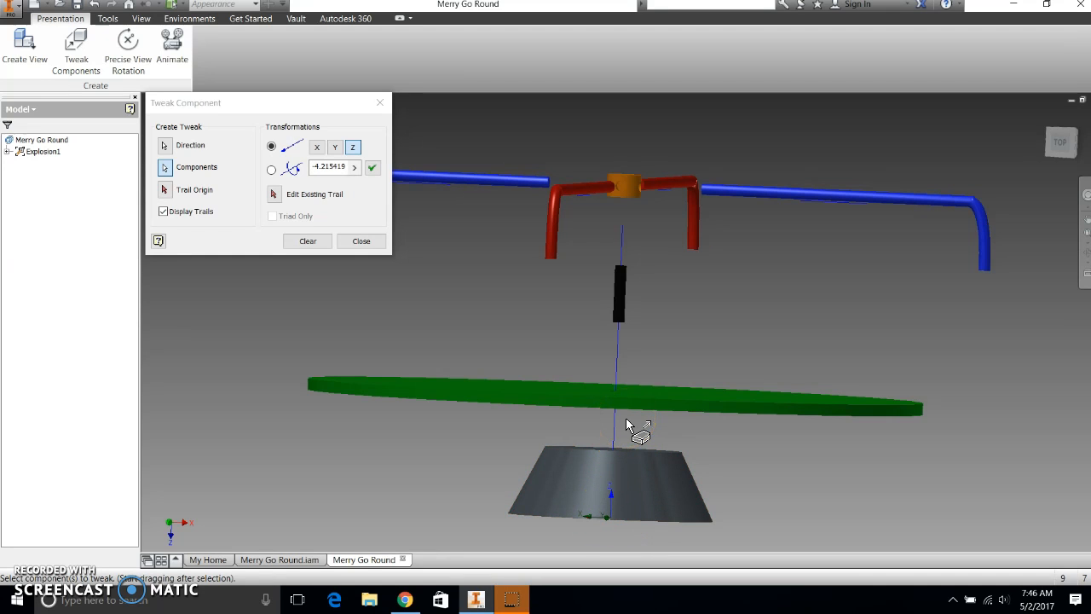
{"action": "left_click", "coordinate": [572, 386]}
{"action": "left_click", "coordinate": [361, 242]}
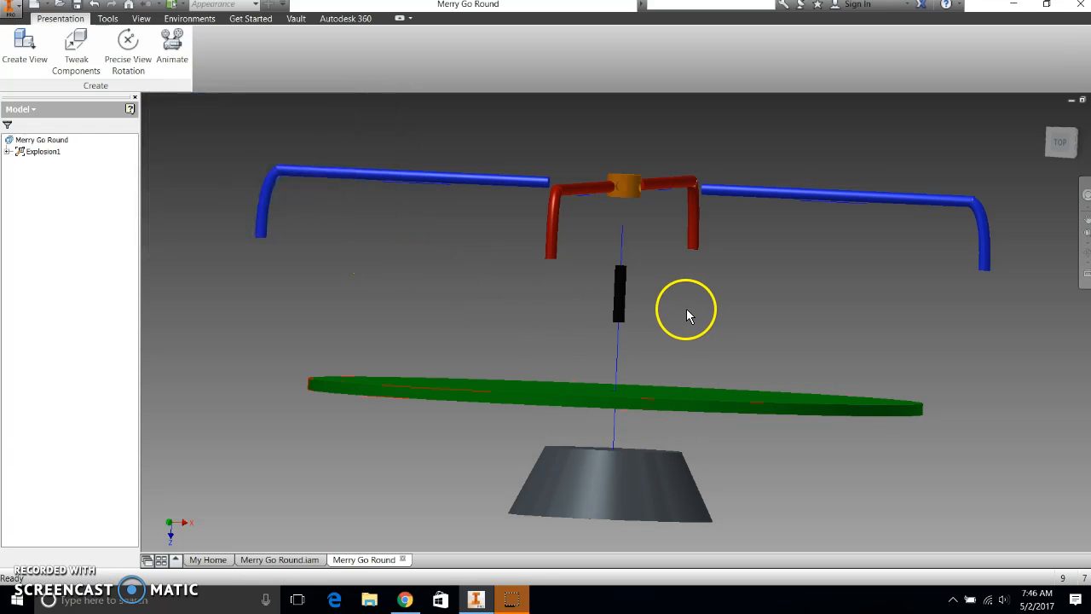
{"action": "middle_click_drag", "start_coordinate": [702, 303], "coordinate": [699, 307], "text": "shift"}
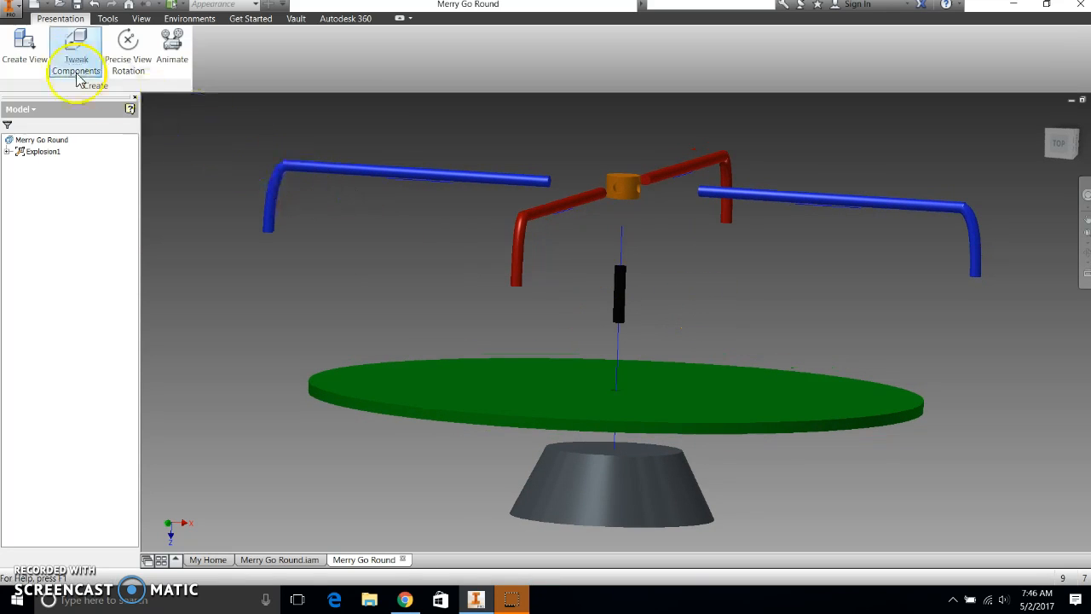
Export the exploded view as Merry Go Round Explosion.jpg to the Desktop, replacing the older copy.
{"action": "left_click", "coordinate": [12, 12]}
{"action": "mouse_move", "coordinate": [50, 187]}
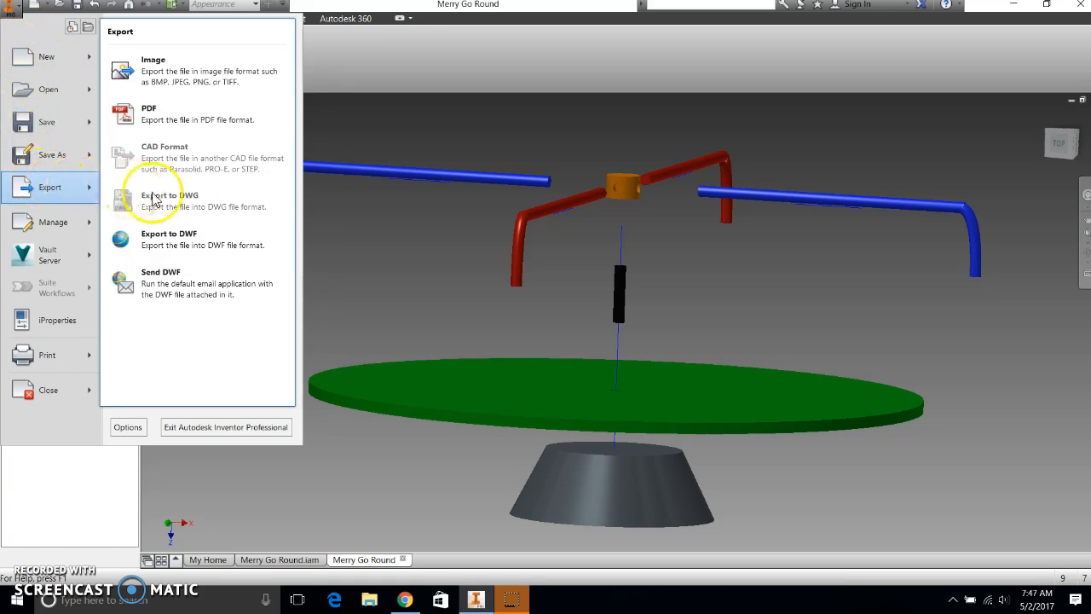
{"action": "left_click", "coordinate": [217, 83]}
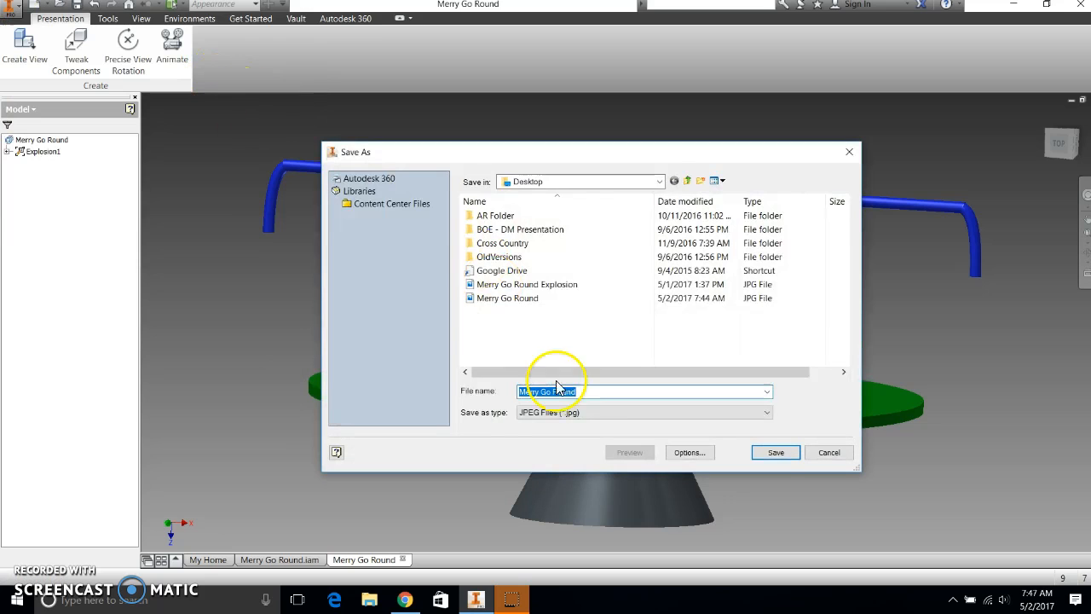
{"action": "left_click", "coordinate": [540, 413]}
{"action": "left_click", "coordinate": [546, 435]}
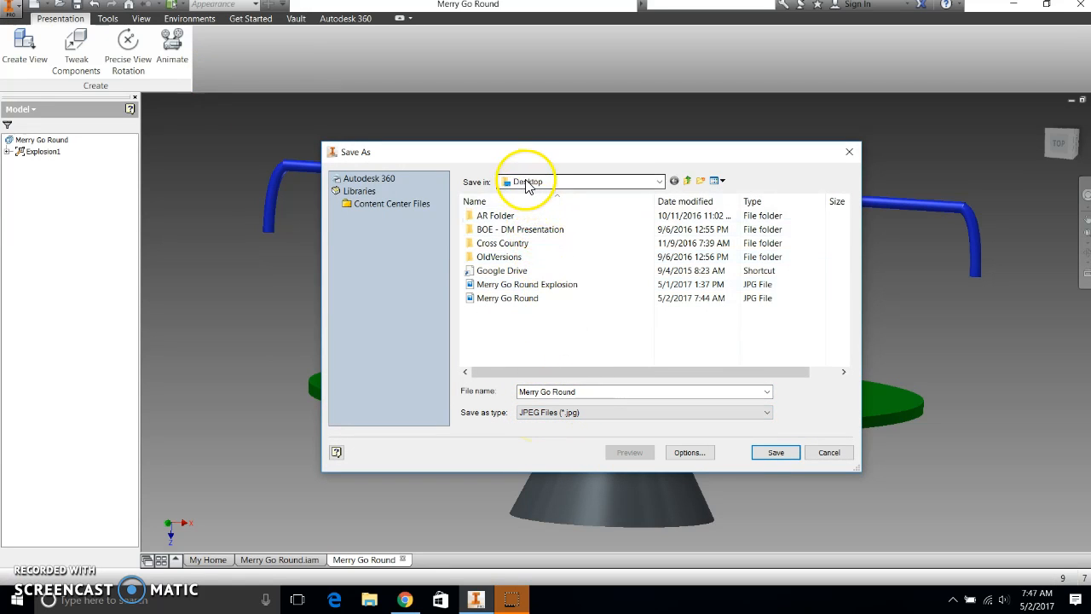
{"action": "left_click", "coordinate": [590, 392]}
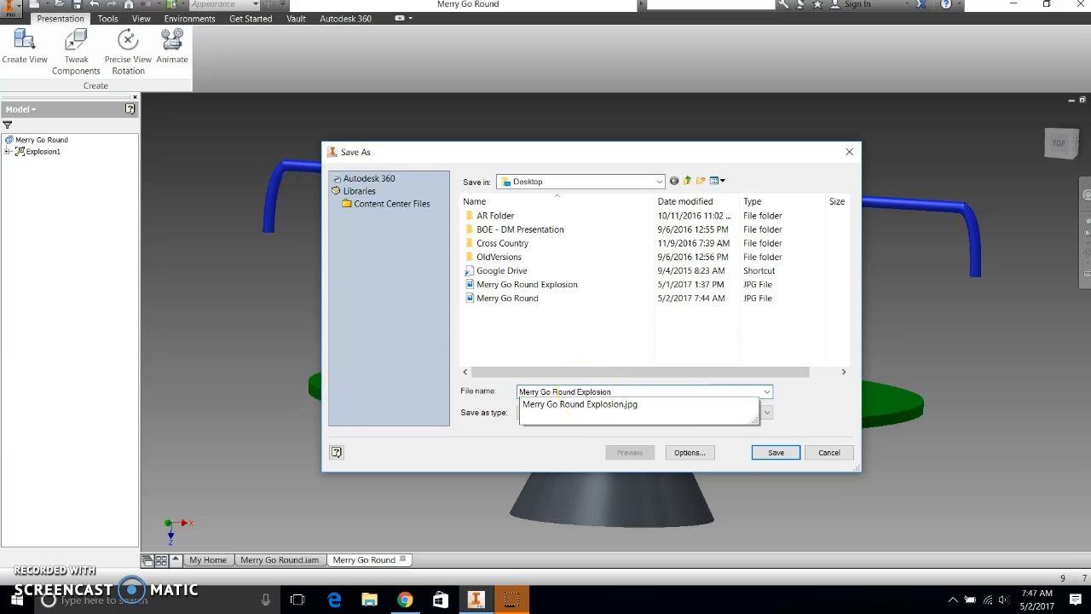
{"action": "left_click", "coordinate": [775, 453]}
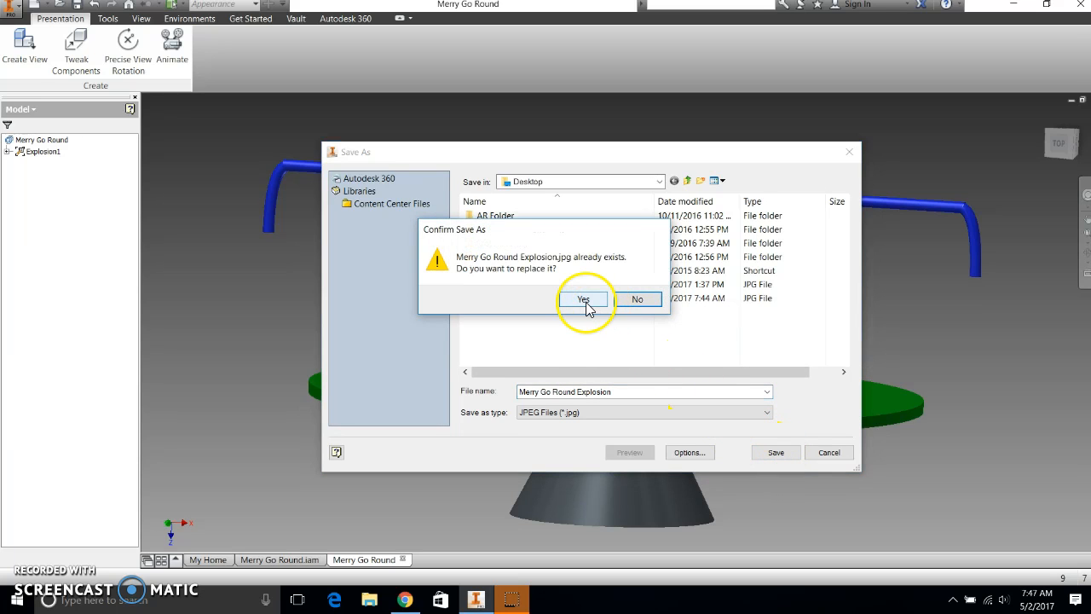
{"action": "left_click", "coordinate": [583, 299]}
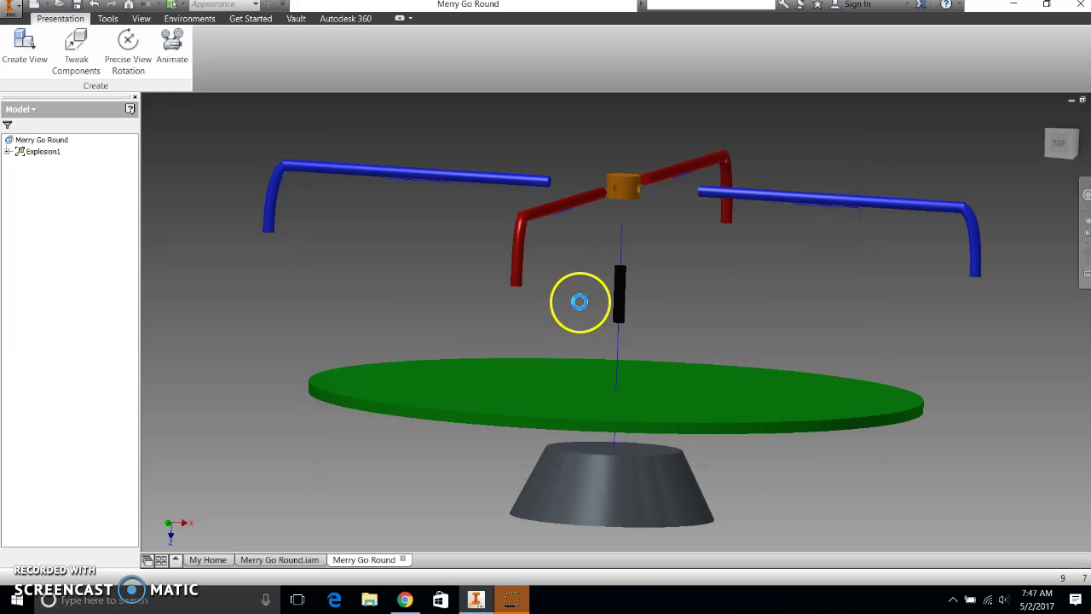
Minimize Inventor and preview both merry-go-round JPEGs in Windows Photos, closing each.
{"action": "left_click", "coordinate": [1015, 9]}
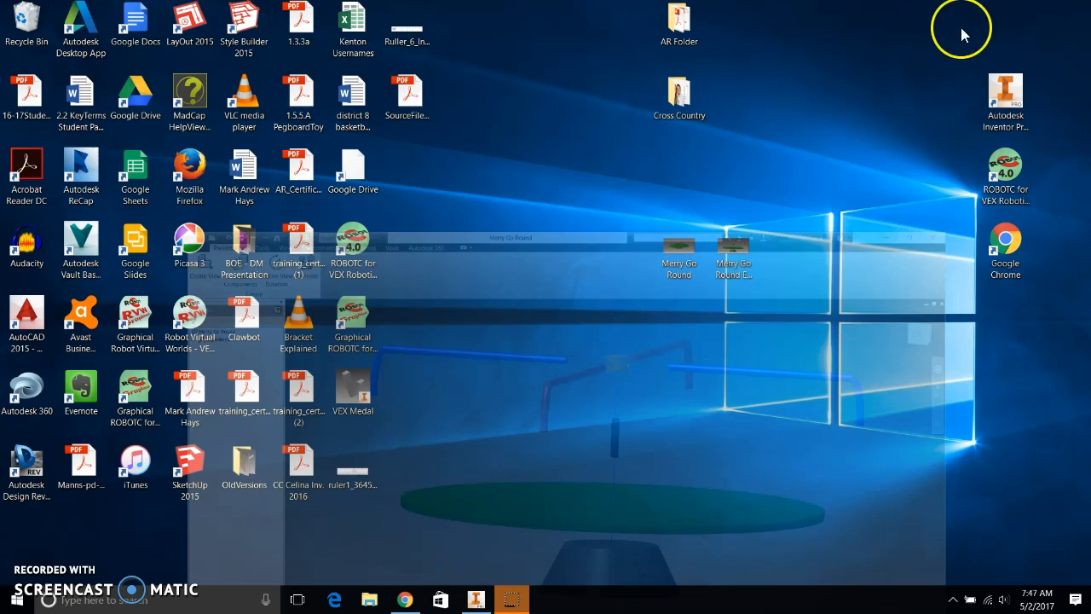
{"action": "double_click", "coordinate": [735, 252]}
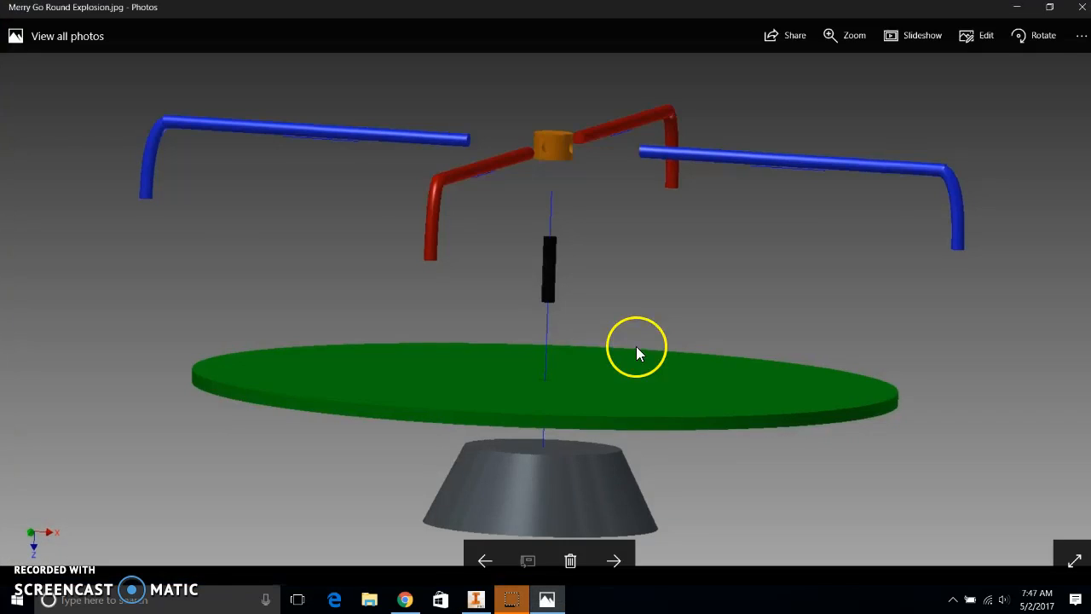
{"action": "left_click", "coordinate": [1082, 11]}
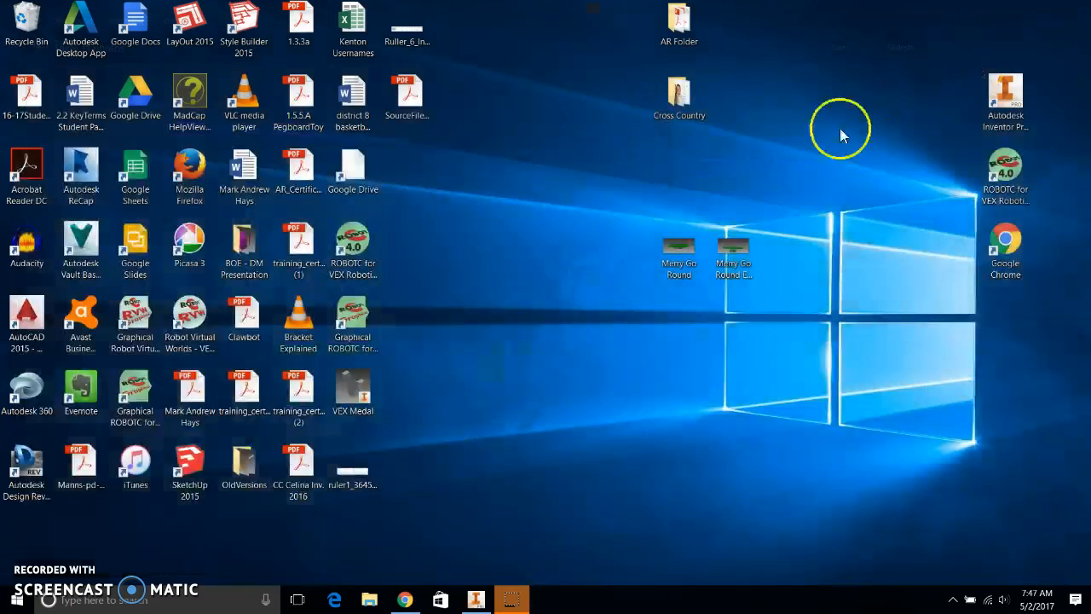
{"action": "double_click", "coordinate": [689, 262]}
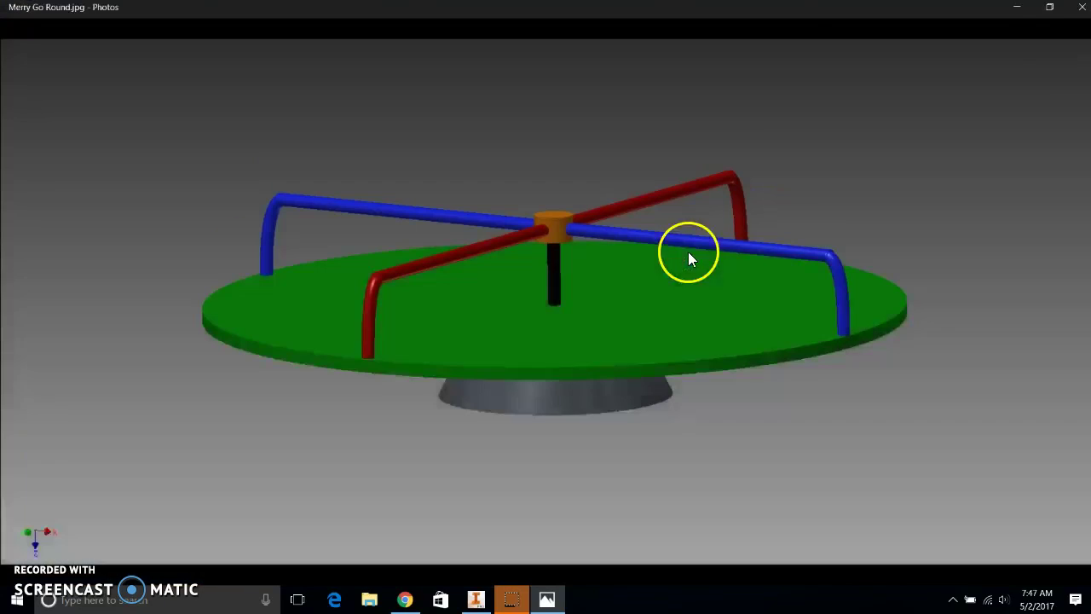
{"action": "left_click", "coordinate": [1079, 12]}
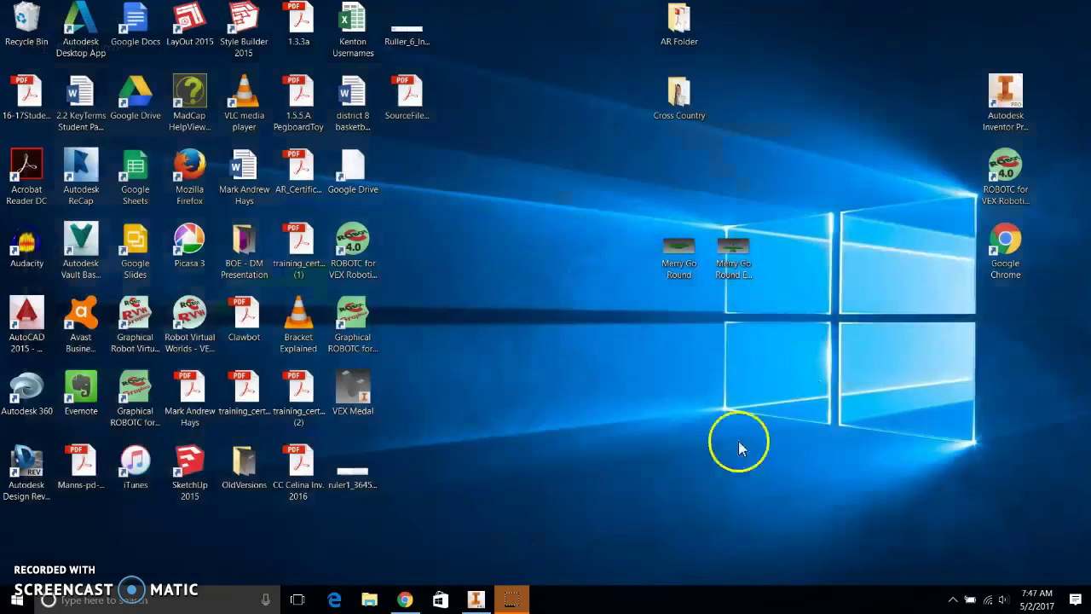
Bring up Chrome and go to Google Drive in a fresh tab via the apps grid.
{"action": "left_click", "coordinate": [405, 600]}
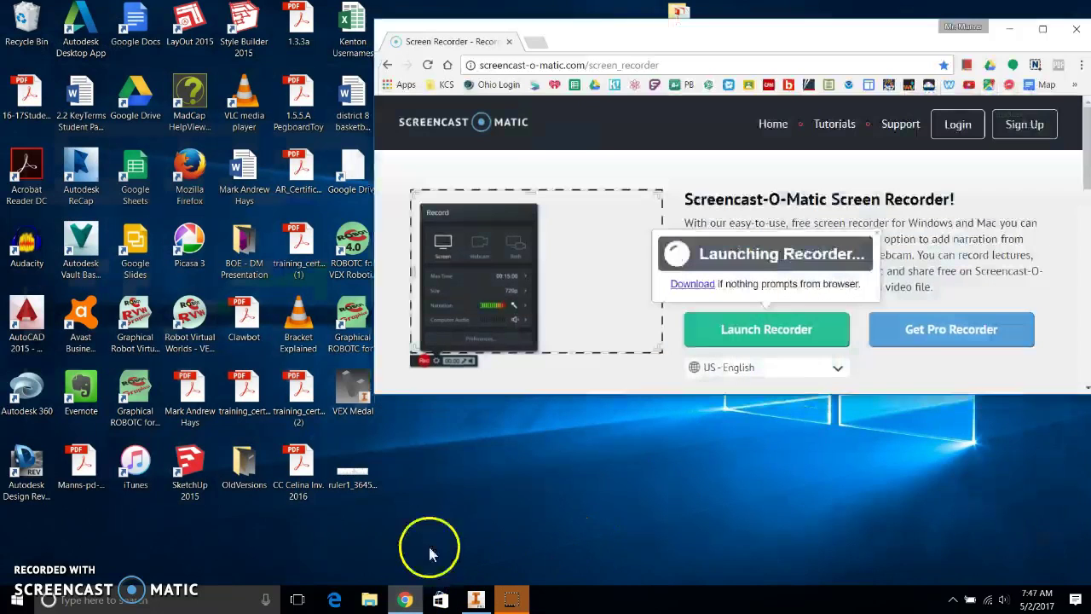
{"action": "left_click", "coordinate": [541, 40]}
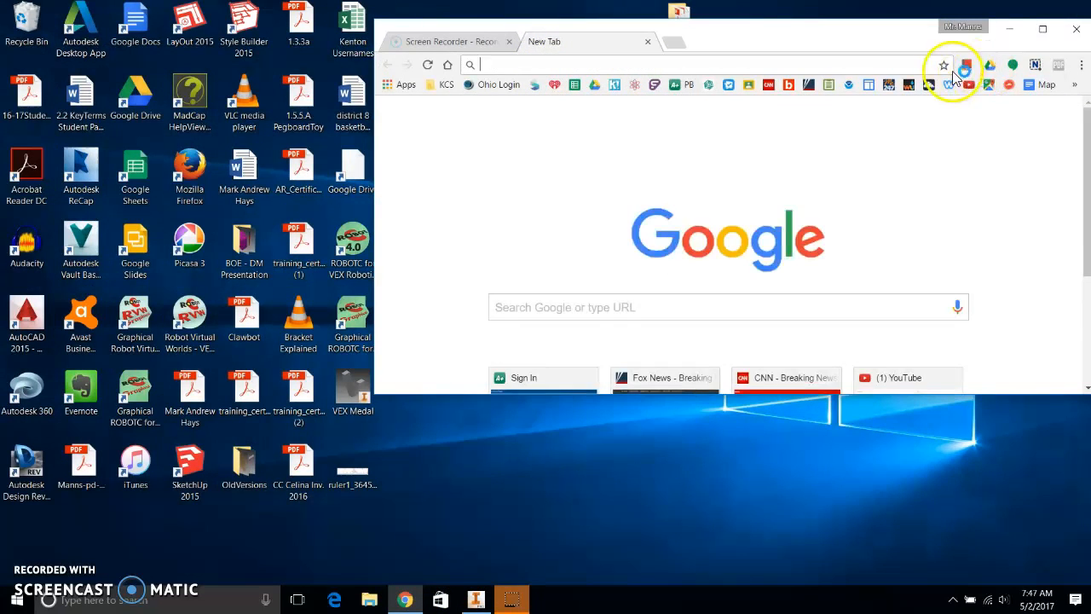
{"action": "left_click", "coordinate": [996, 118]}
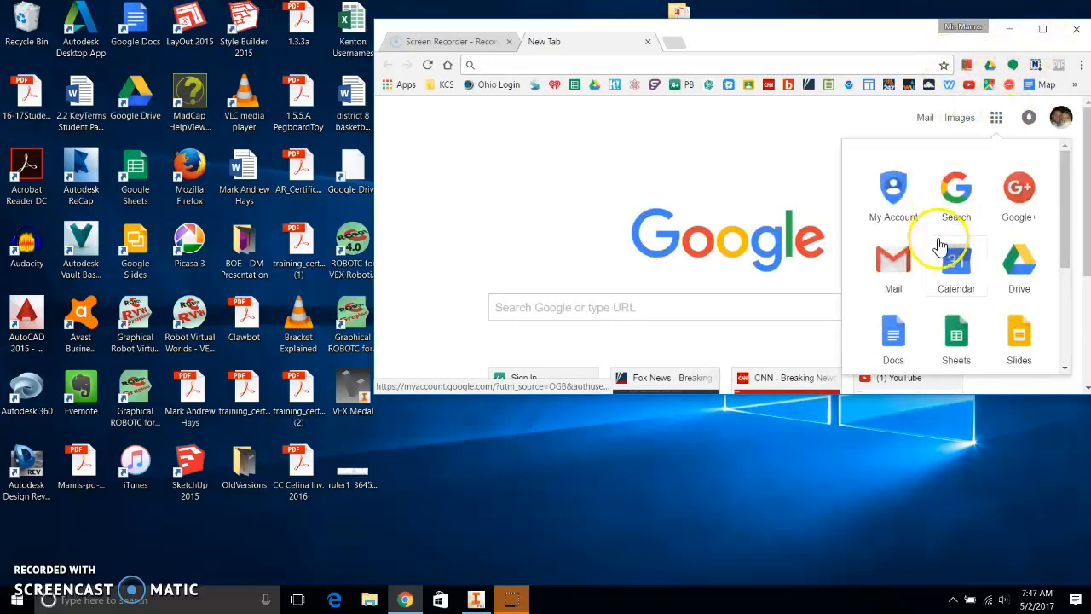
{"action": "left_click", "coordinate": [1020, 264]}
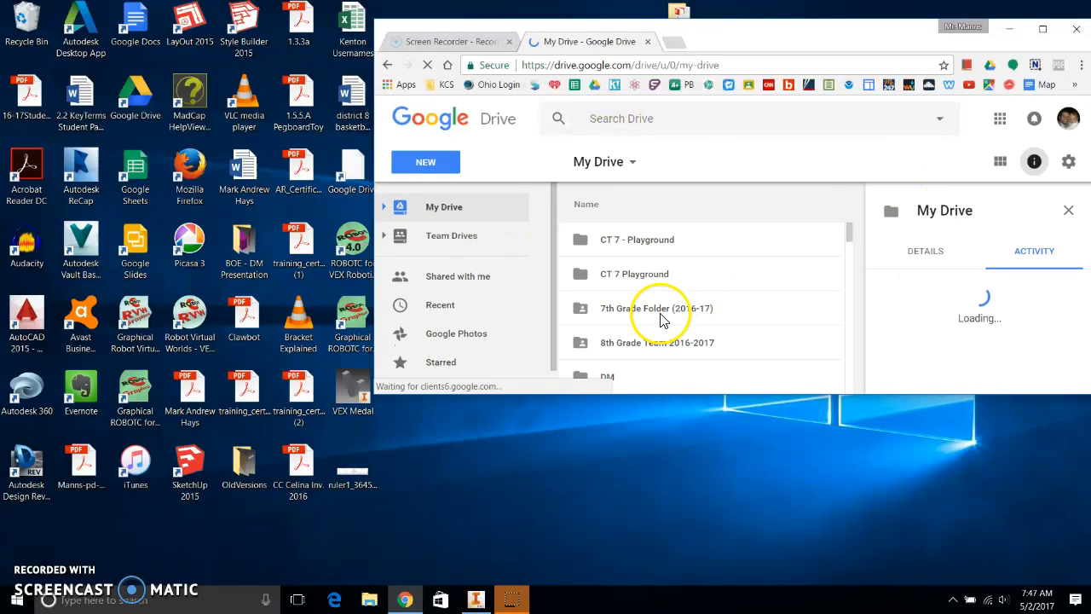
{"action": "scroll", "coordinate": [648, 320], "scroll_direction": "down", "scroll_amount": 3}
{"action": "scroll", "coordinate": [634, 320], "scroll_direction": "down", "scroll_amount": 3}
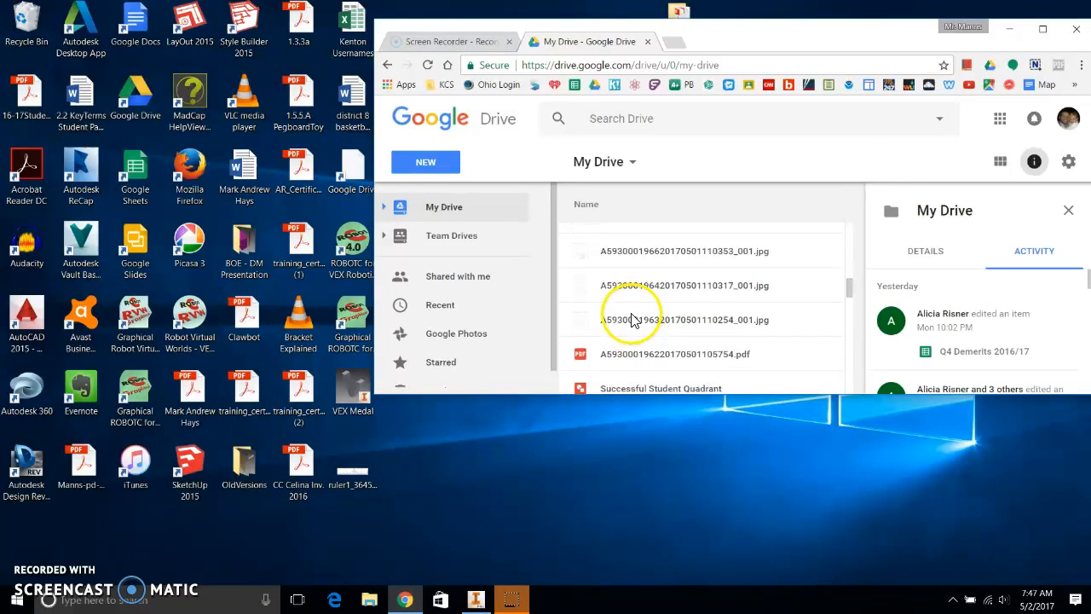
{"action": "scroll", "coordinate": [634, 320], "scroll_direction": "up", "scroll_amount": 3}
{"action": "scroll", "coordinate": [596, 315], "scroll_direction": "up", "scroll_amount": 2}
{"action": "scroll", "coordinate": [597, 316], "scroll_direction": "down", "scroll_amount": 3}
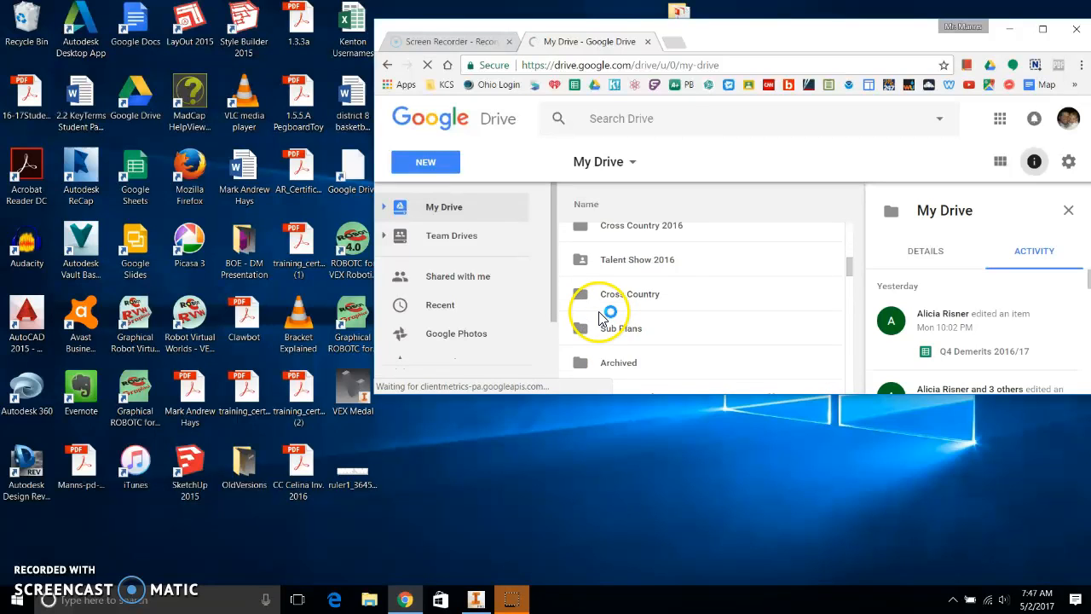
{"action": "scroll", "coordinate": [602, 317], "scroll_direction": "down", "scroll_amount": 2}
{"action": "scroll", "coordinate": [600, 318], "scroll_direction": "down", "scroll_amount": 2}
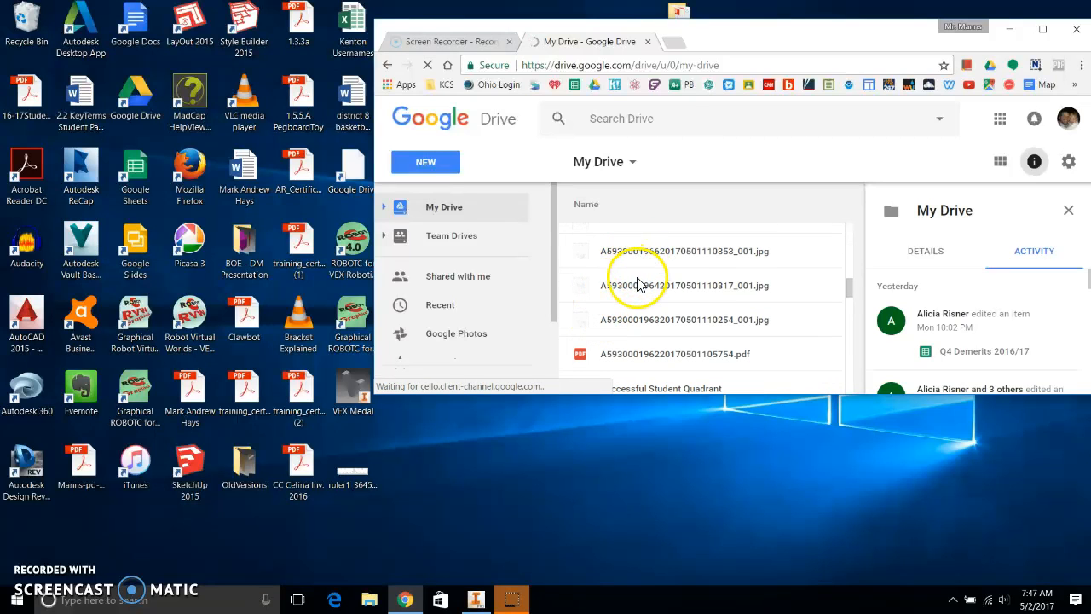
{"action": "scroll", "coordinate": [621, 290], "scroll_direction": "up", "scroll_amount": 3}
{"action": "scroll", "coordinate": [623, 290], "scroll_direction": "up", "scroll_amount": 2}
{"action": "scroll", "coordinate": [631, 307], "scroll_direction": "down", "scroll_amount": 2}
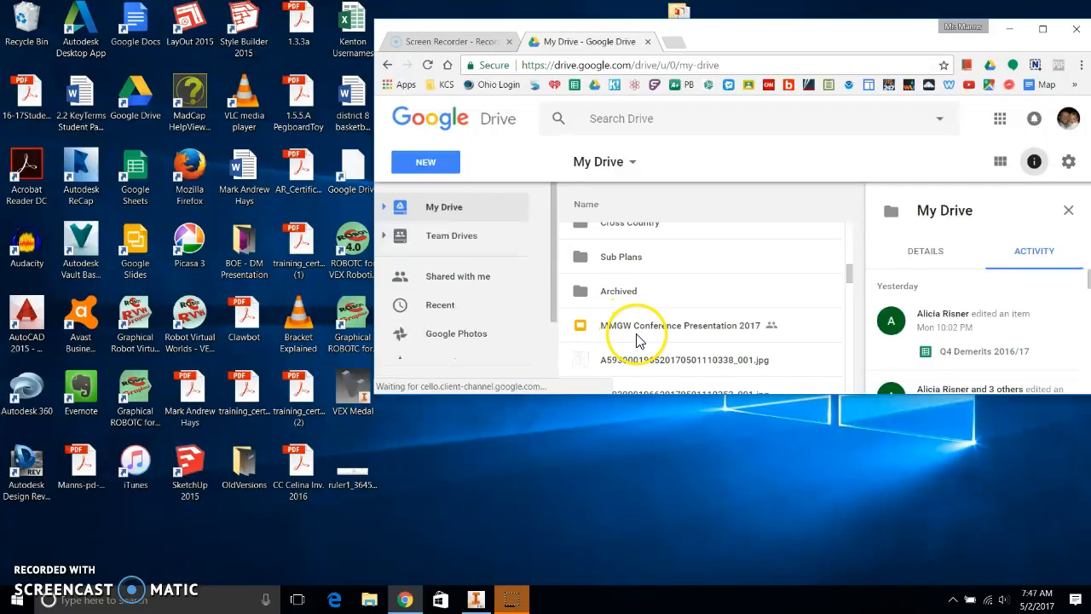
Open MMGW Conference Presentation 2017 and snap Chrome left to expose the desktop JPEGs.
{"action": "double_click", "coordinate": [642, 328]}
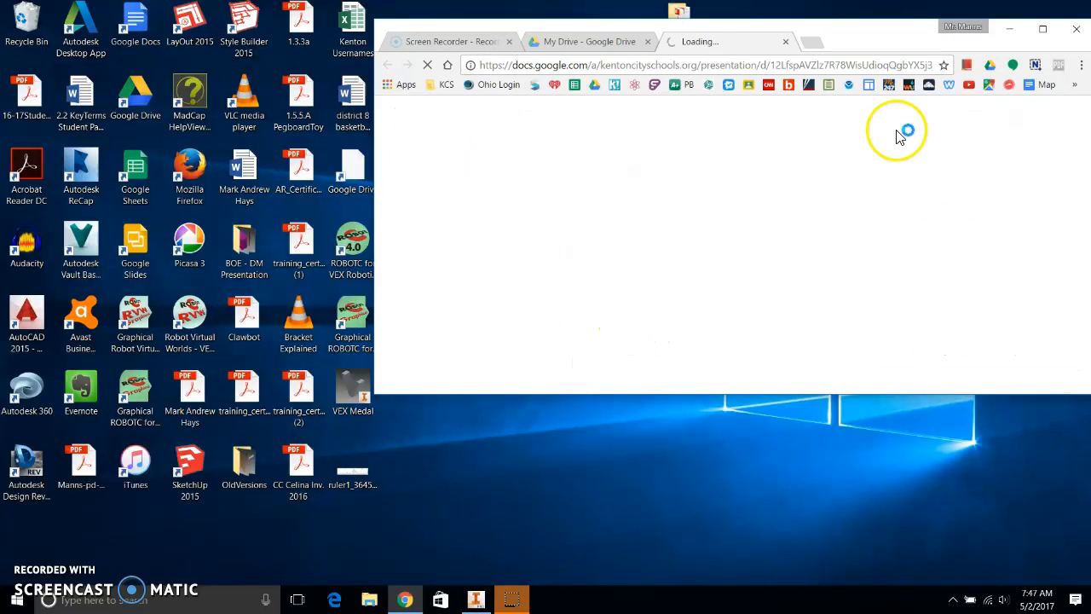
{"action": "left_click_drag", "start_coordinate": [864, 43], "coordinate": [4, 82]}
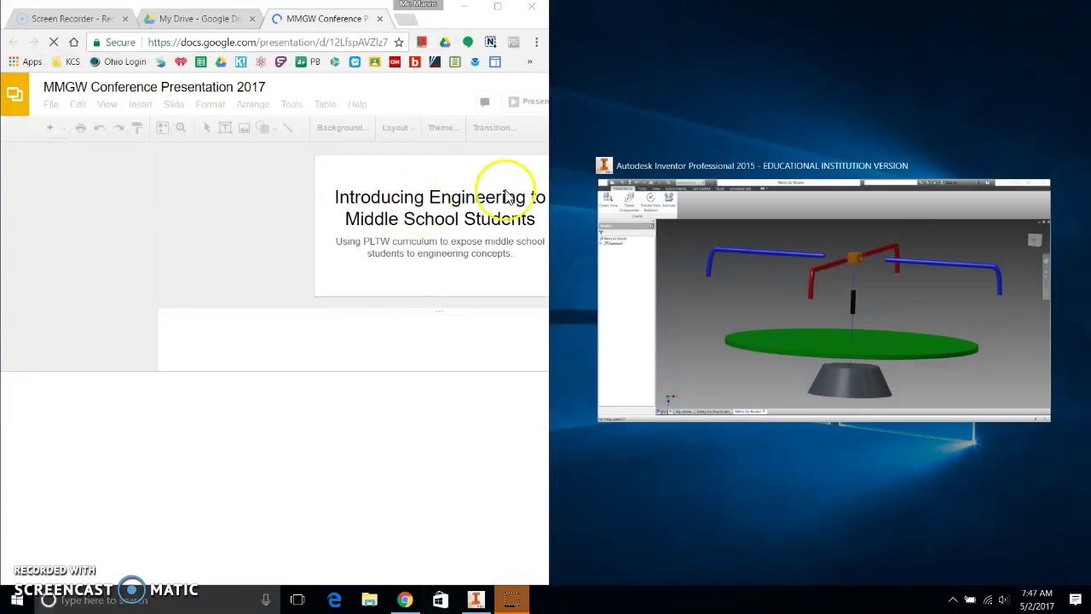
{"action": "left_click", "coordinate": [688, 99]}
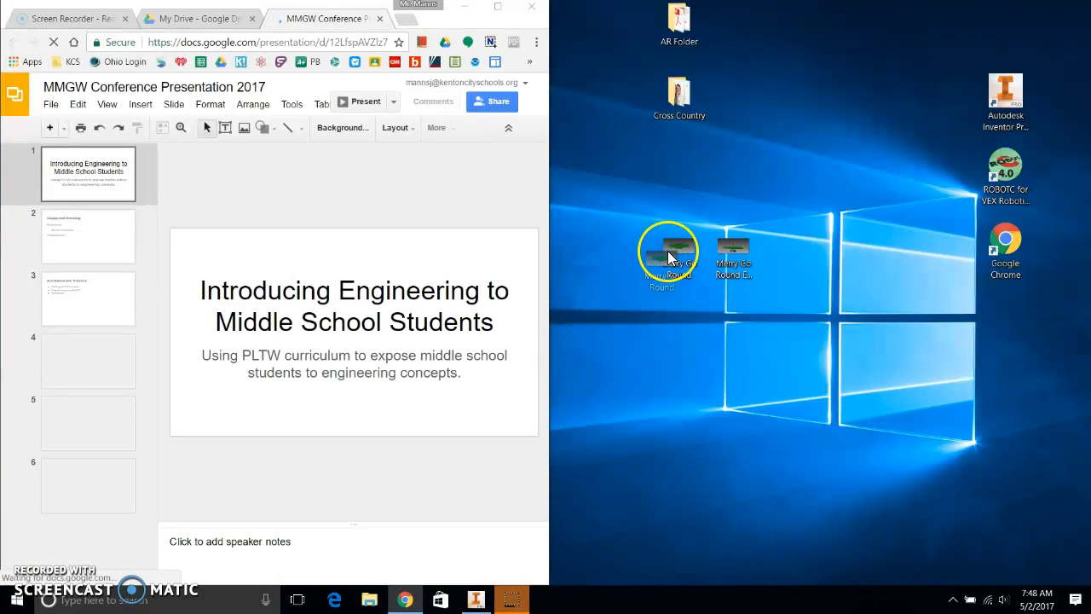
Place the assembled merry-go-round image on slide 1, shrunk and centered over the title.
{"action": "left_click_drag", "start_coordinate": [667, 251], "coordinate": [355, 294]}
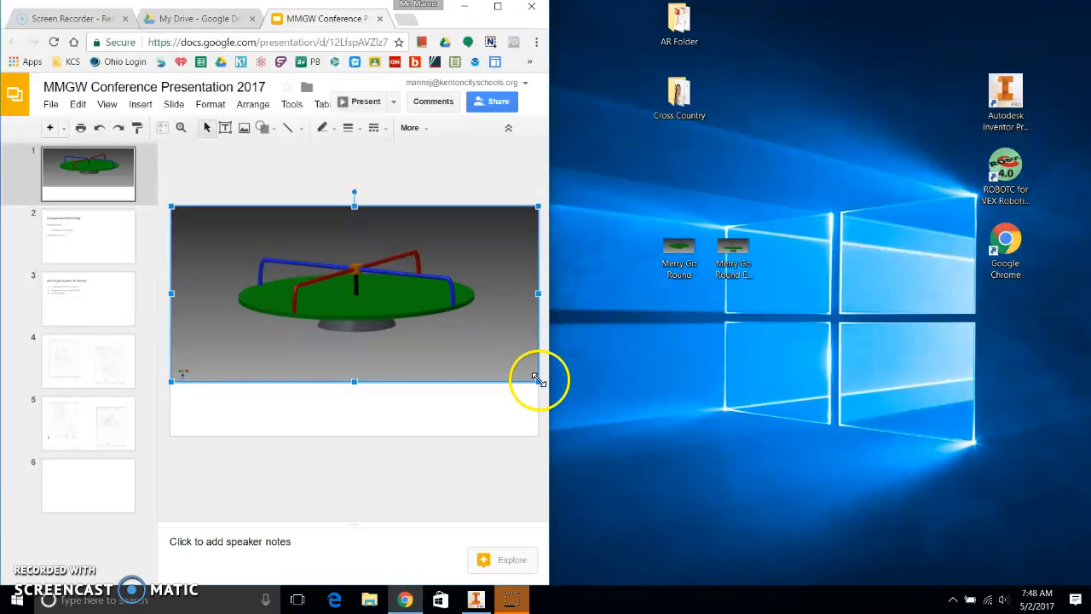
{"action": "mouse_move", "coordinate": [538, 377]}
{"action": "left_mouse_down"}
{"action": "mouse_move", "coordinate": [352, 281]}
{"action": "mouse_move", "coordinate": [402, 345]}
{"action": "left_mouse_up"}
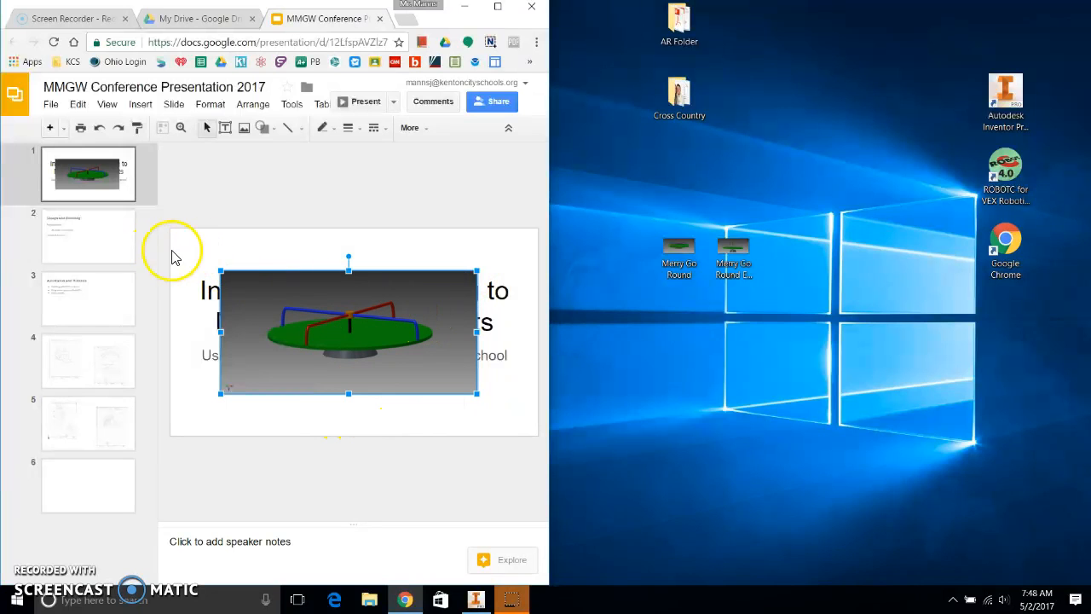
Place the exploded merry-go-round image on the Design and Modeling slide, shrunk over its text.
{"action": "left_click", "coordinate": [88, 237]}
{"action": "left_click_drag", "start_coordinate": [733, 256], "coordinate": [382, 292]}
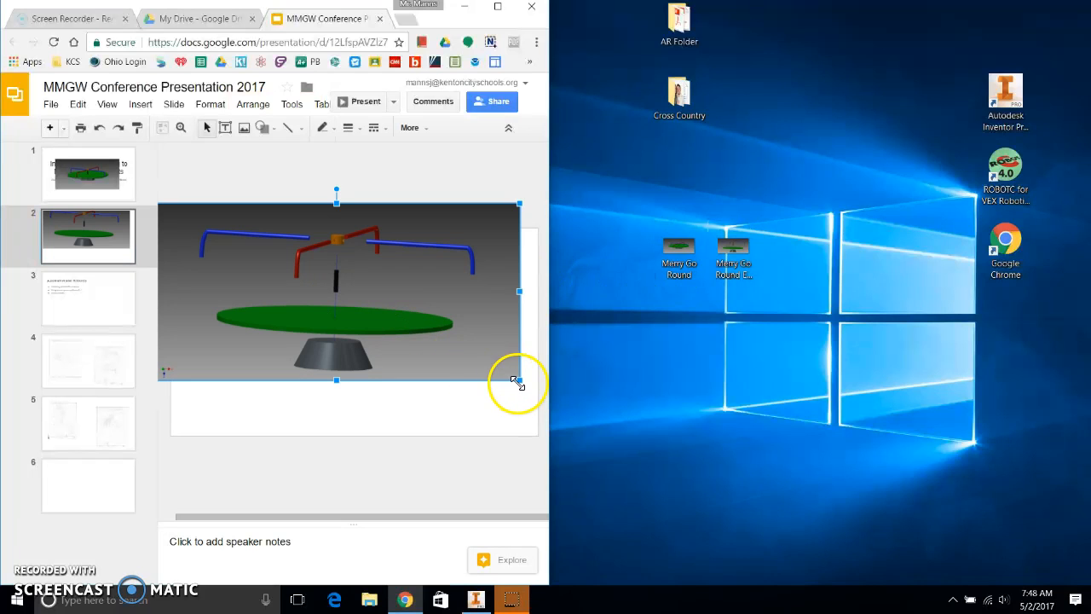
{"action": "left_click_drag", "start_coordinate": [516, 381], "coordinate": [363, 307]}
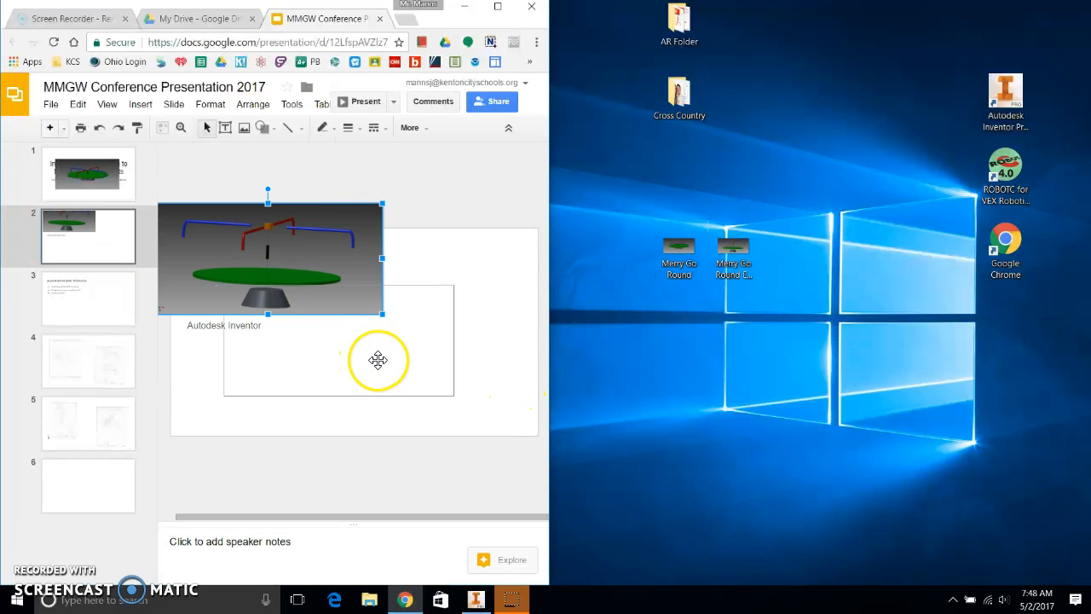
{"action": "left_click_drag", "start_coordinate": [273, 207], "coordinate": [329, 286]}
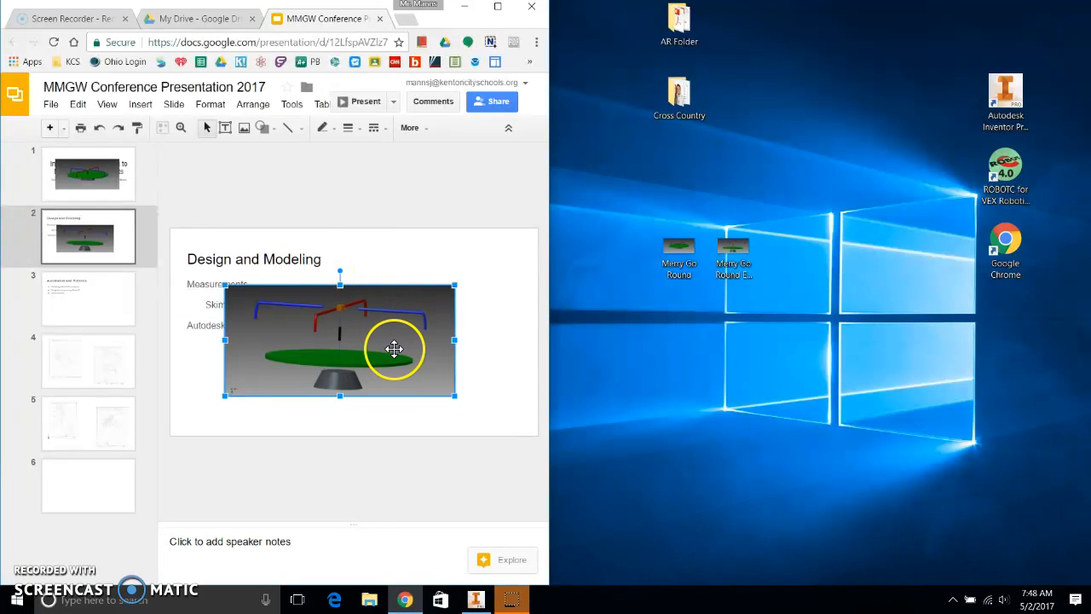